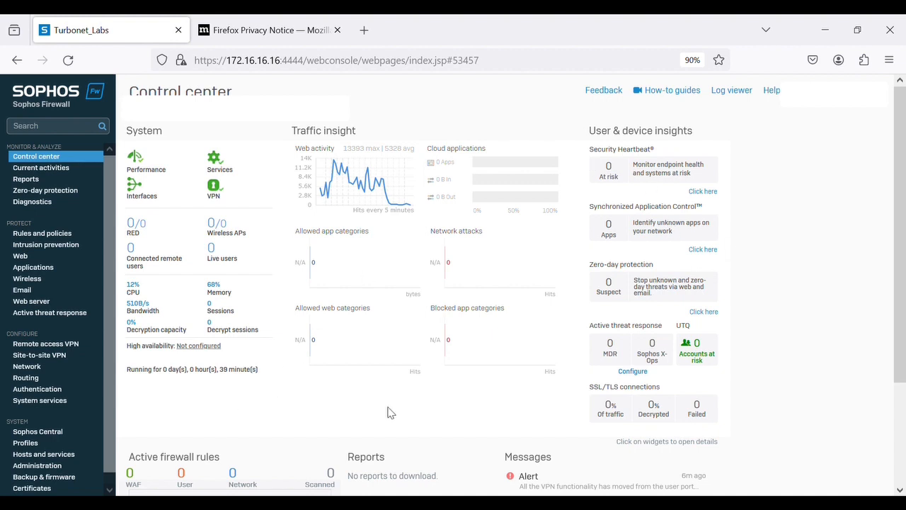
Step: Open the settings of the unconfigured Port4 interface in the network configuration
scroll(338, 272, "down", 3)
scroll(338, 272, "up", 3)
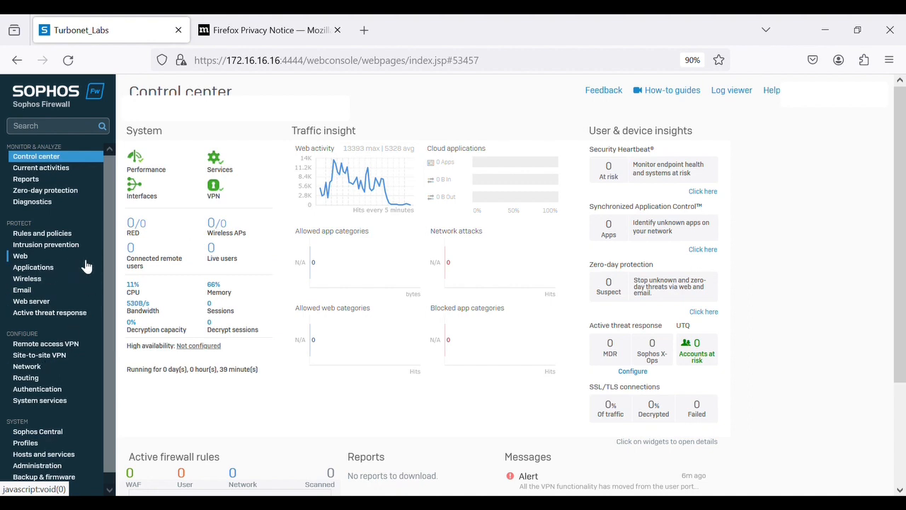
left_click(32, 371)
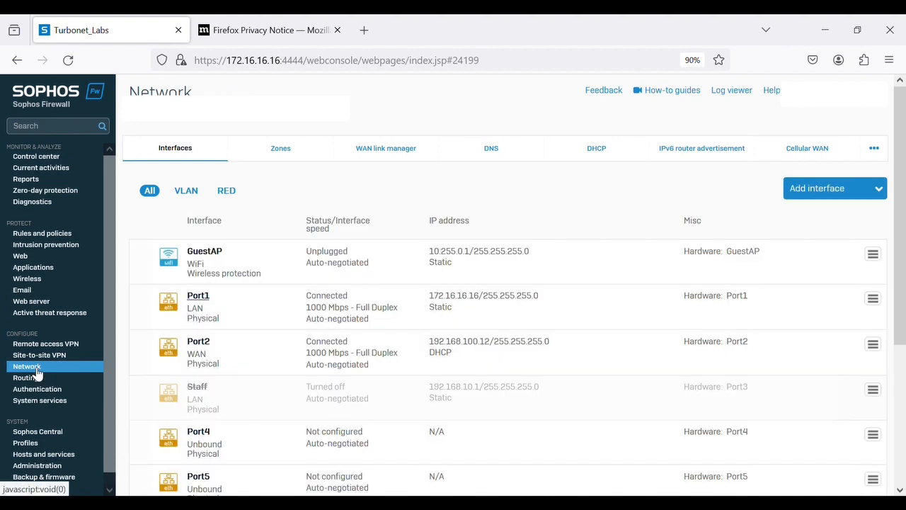
scroll(53, 425, "down", 1)
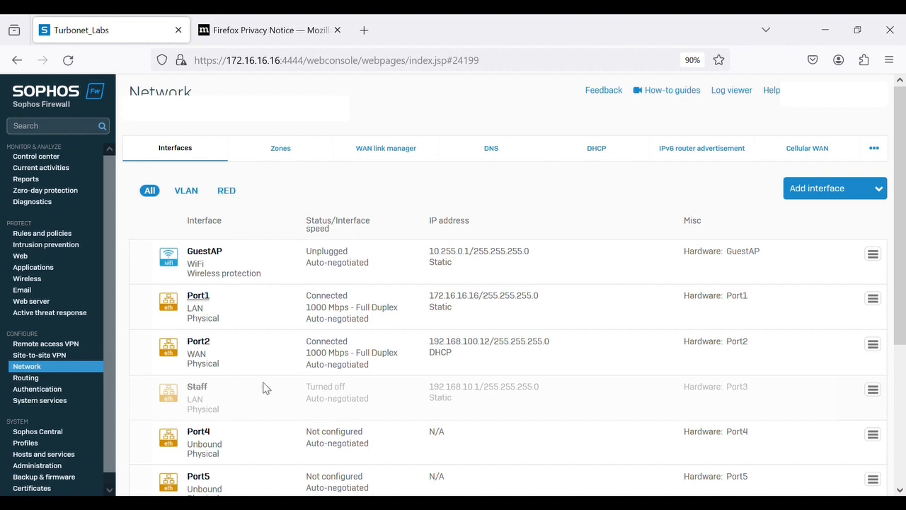
scroll(457, 341, "down", 1)
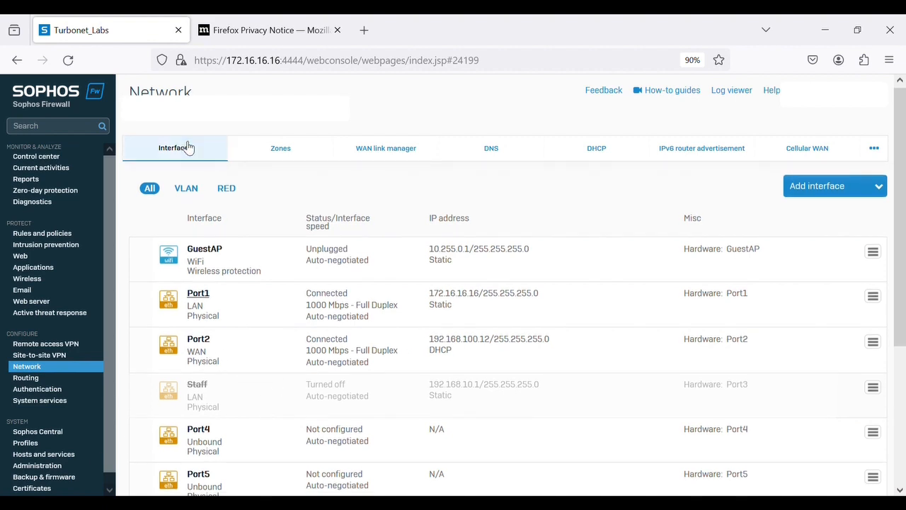
scroll(415, 328, "down", 5)
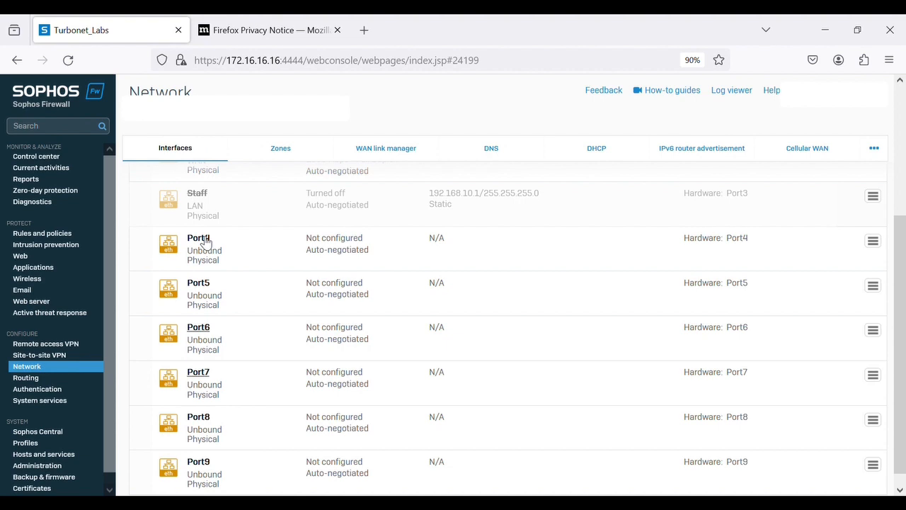
left_click(200, 237)
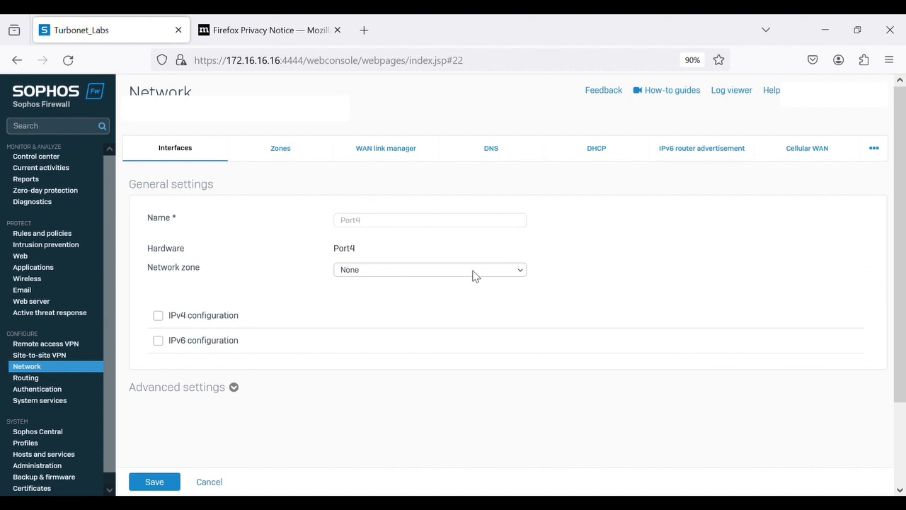
Step: Assign Port4 to the LAN network zone and name the interface Finance
left_click(418, 303)
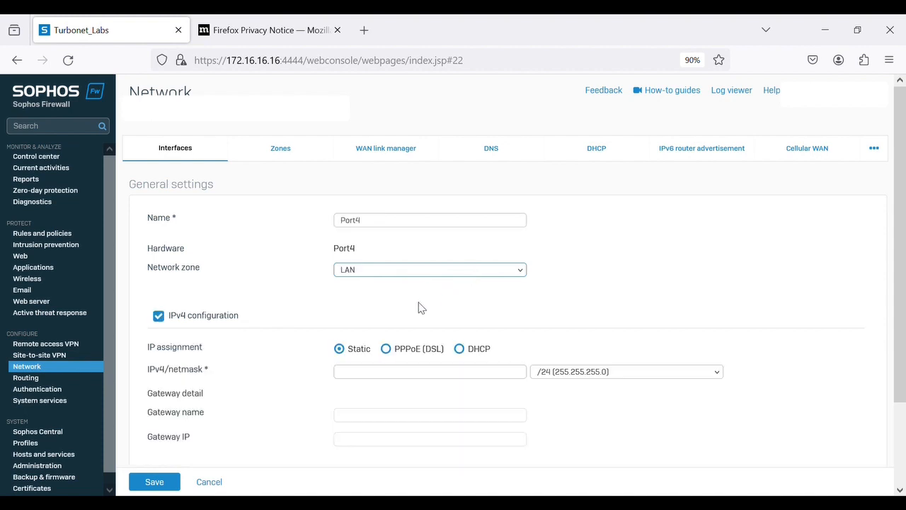
left_click(391, 228)
key("BackSpace")
key("BackSpace")
key("BackSpace")
key("BackSpace")
key("BackSpace")
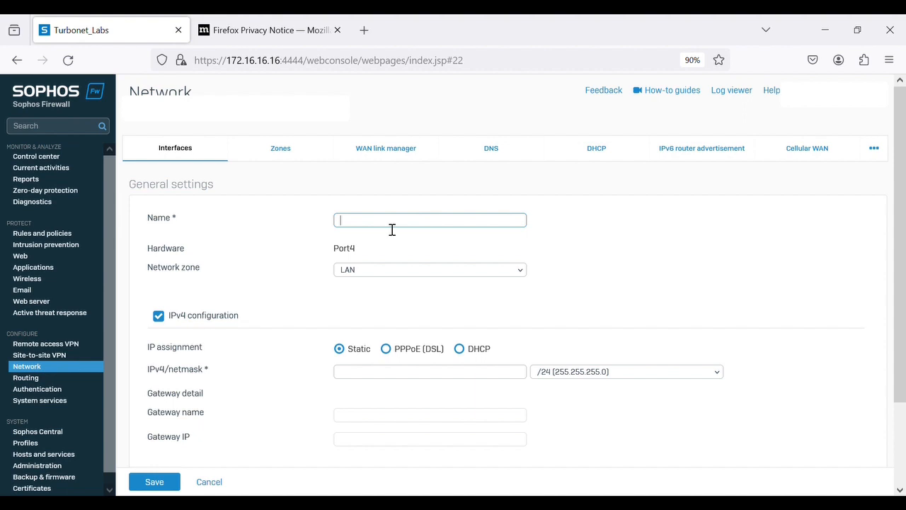
type("Finance")
Step: Set the interface's static IPv4 address to 192.168.20.1 with netmask /24 (255.255.255.0)
scroll(734, 295, "down", 2)
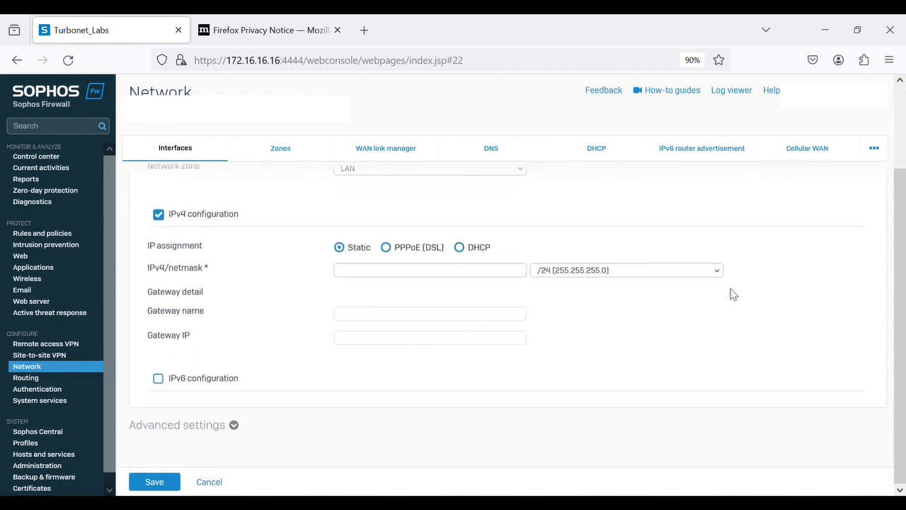
left_click(378, 277)
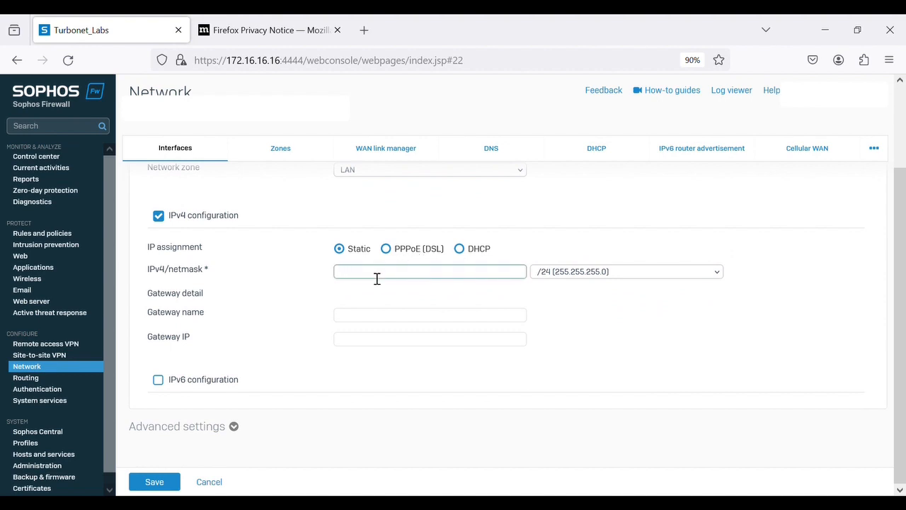
type("192.168.20.1")
left_click(641, 276)
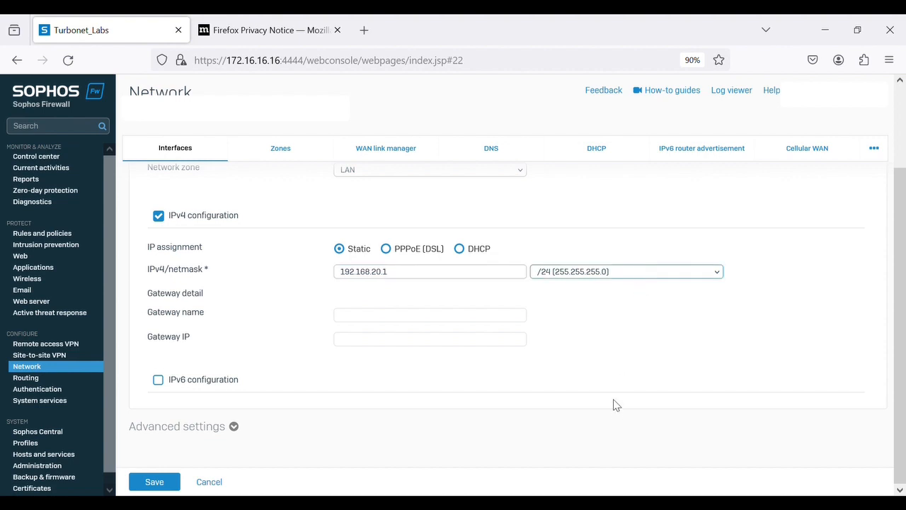
Step: Review the Finance interface settings, save them and confirm the interface update
scroll(656, 322, "down", 1)
scroll(655, 322, "up", 1)
scroll(628, 328, "up", 3)
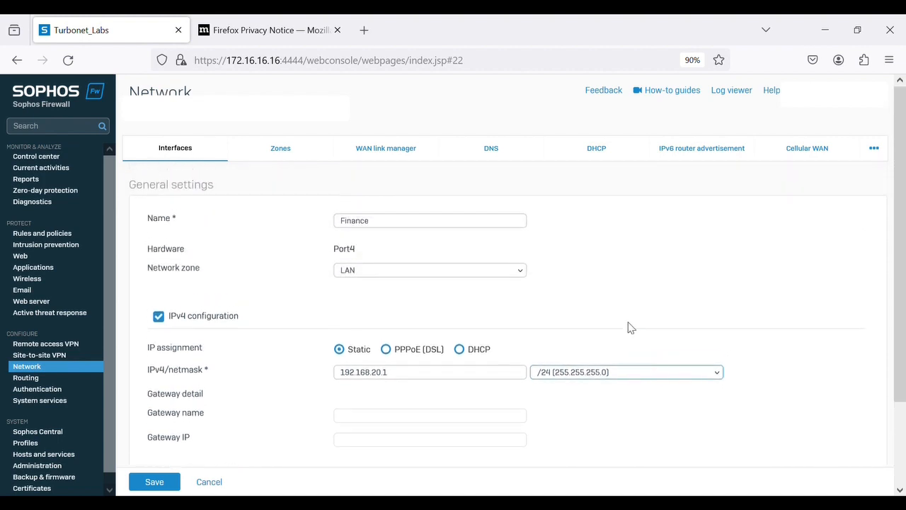
scroll(630, 327, "down", 3)
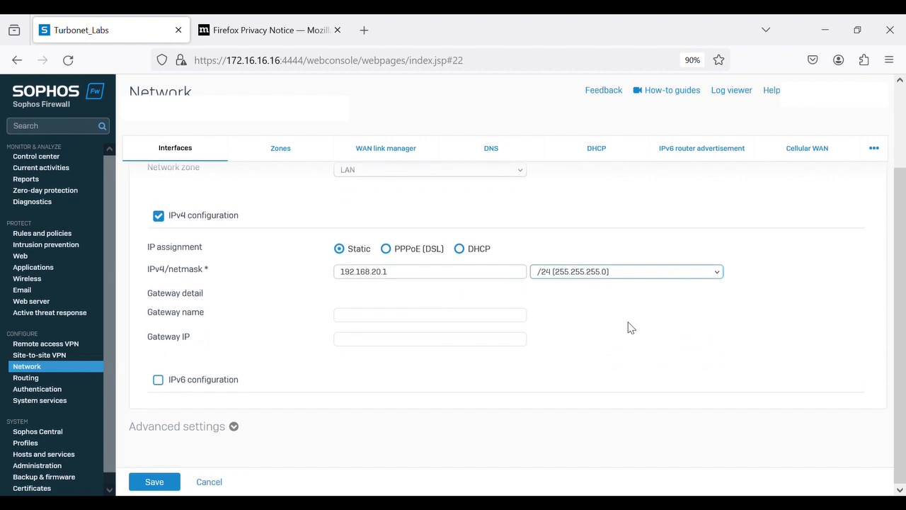
scroll(630, 328, "up", 3)
scroll(628, 328, "down", 3)
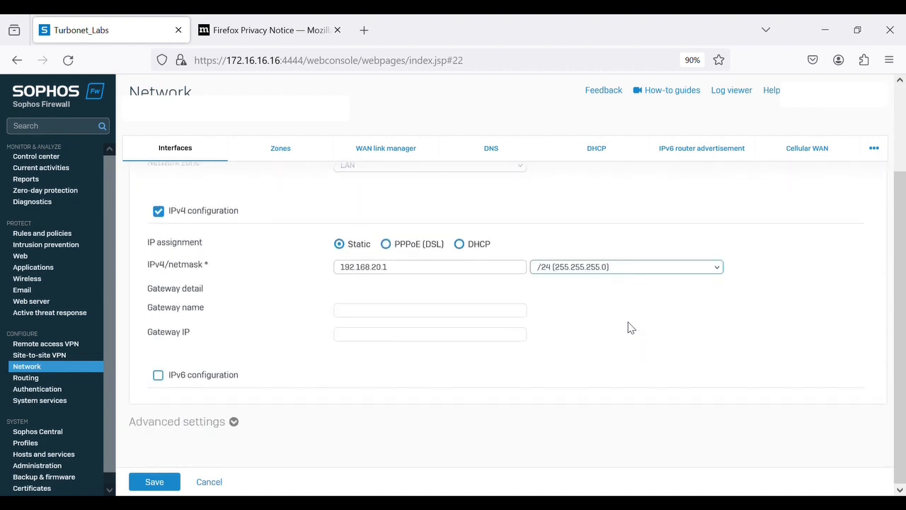
left_click(169, 483)
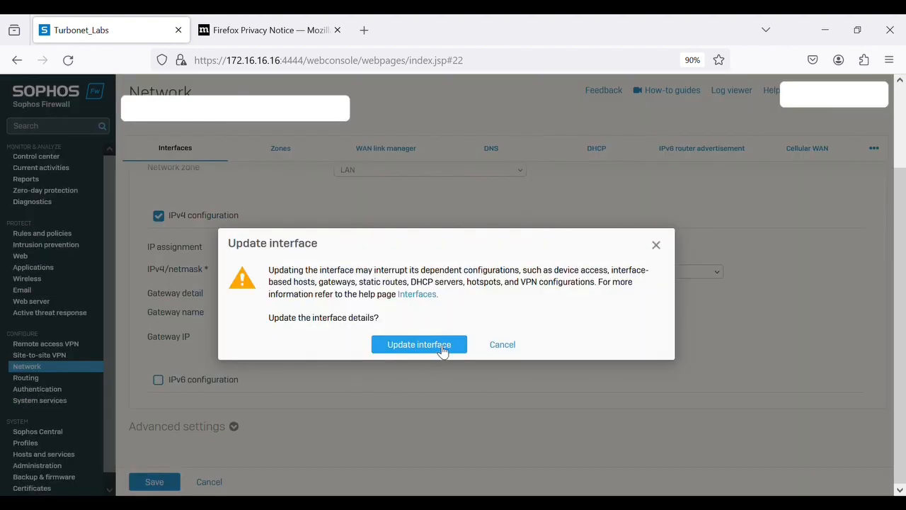
left_click(438, 351)
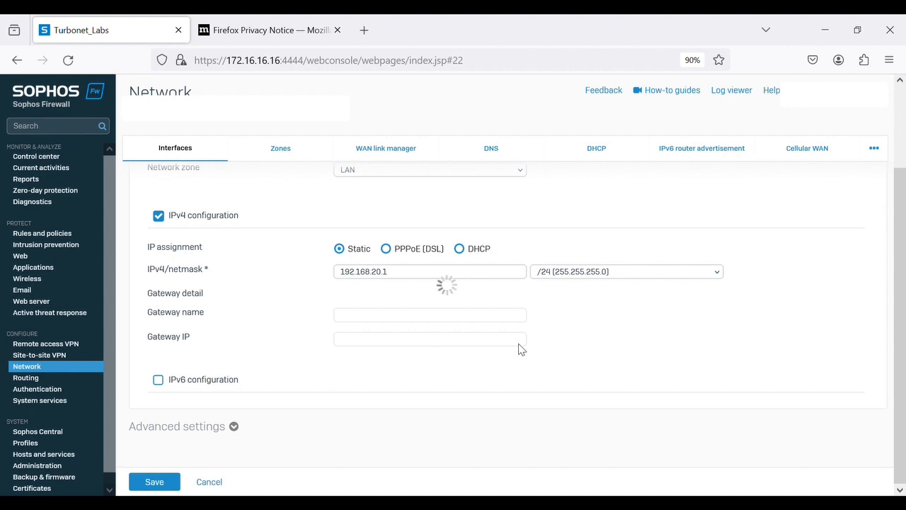
scroll(555, 346, "up", 3)
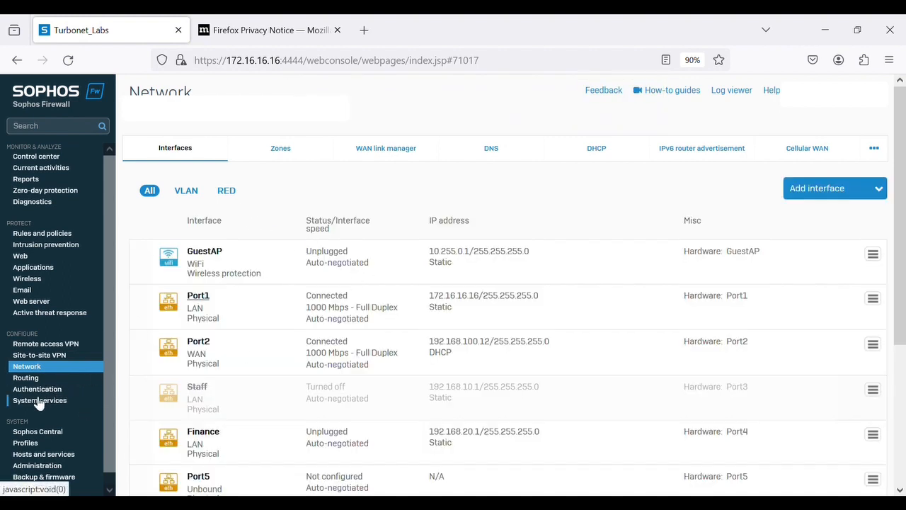
Step: Start a new IPv4 host in Hosts and services, with type IP range and the name Fianance
left_click(60, 455)
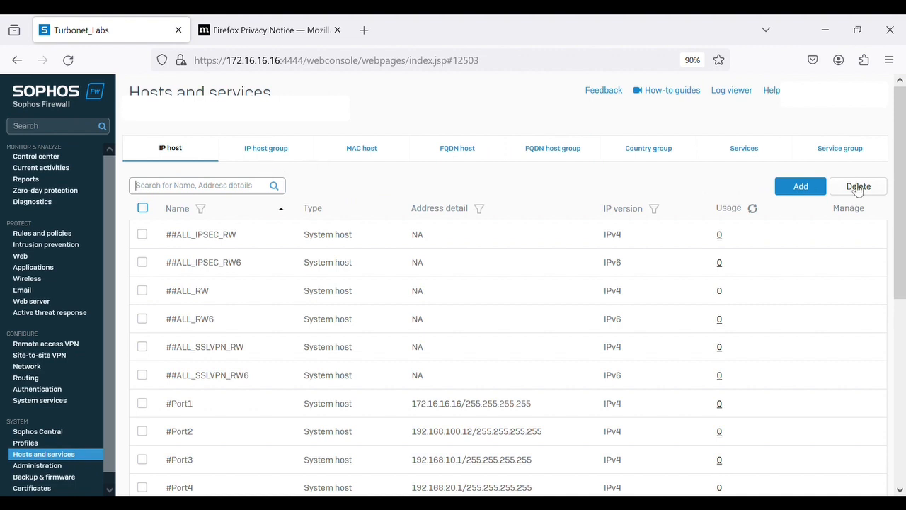
left_click(806, 188)
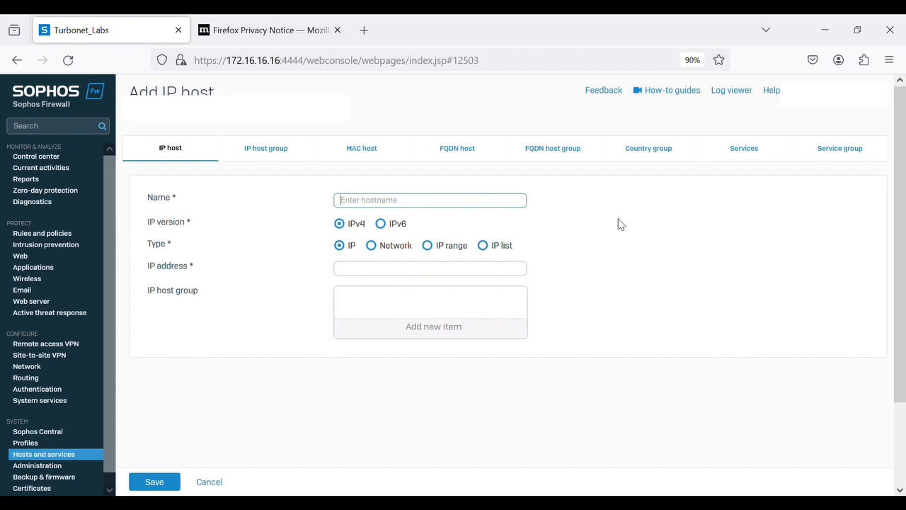
left_click(428, 246)
left_click(394, 205)
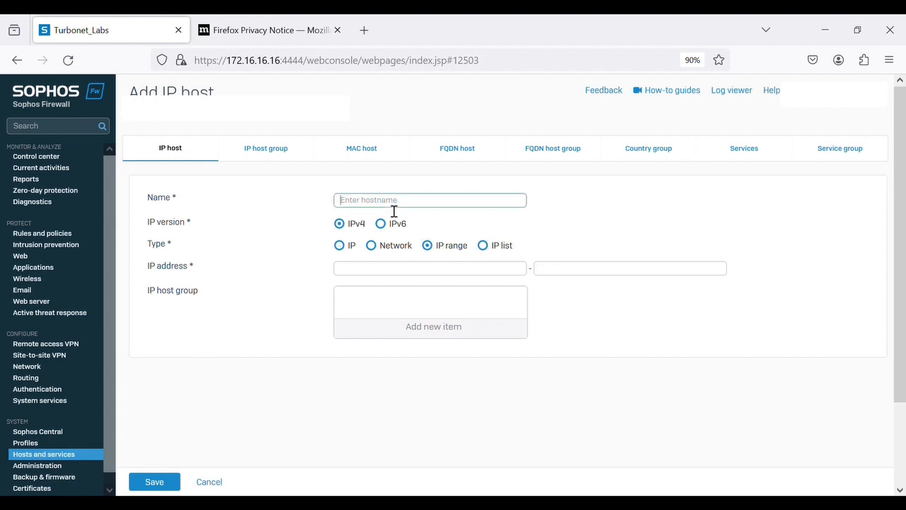
type("Fianance")
Step: Set the host's IP range to 192.168.20.1 through 192.168.20.254 and save the host
left_click(363, 275)
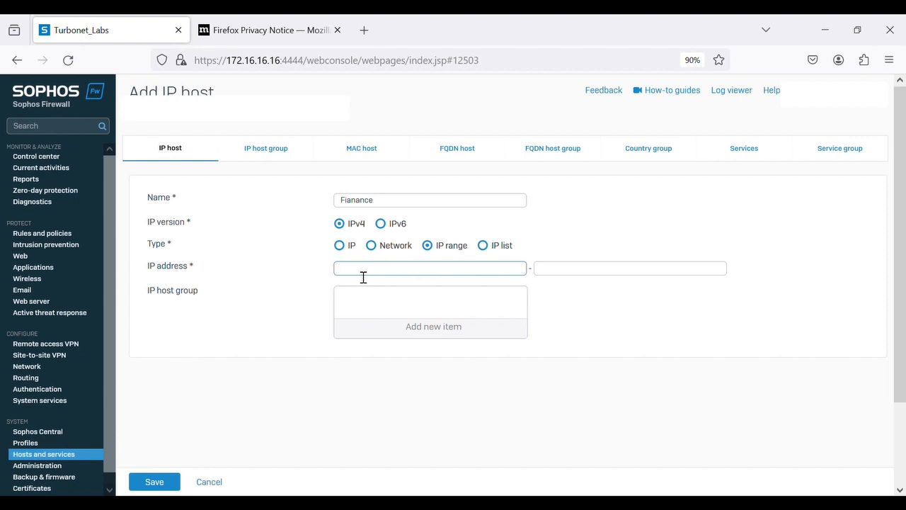
type("192.168.20.1")
left_click(561, 275)
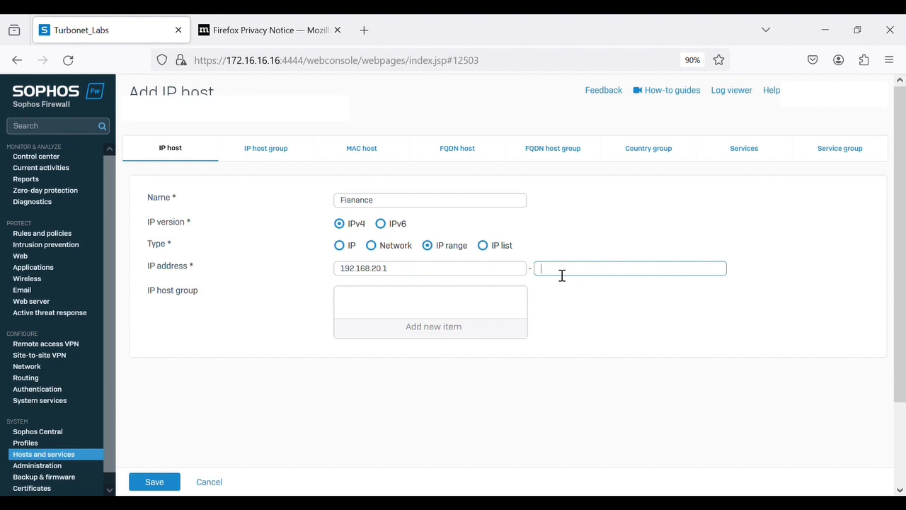
type("192.168.20.254")
scroll(620, 313, "down", 1)
scroll(620, 314, "down", 1)
scroll(620, 313, "up", 1)
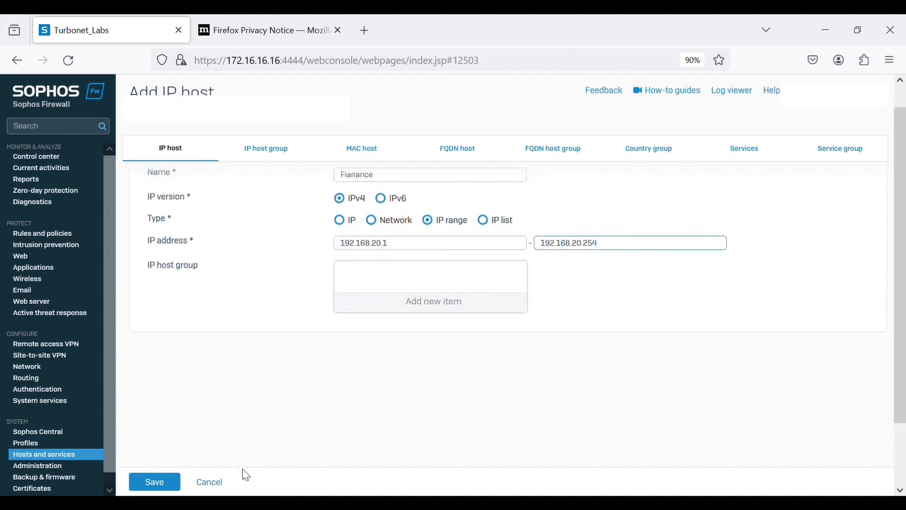
left_click(154, 482)
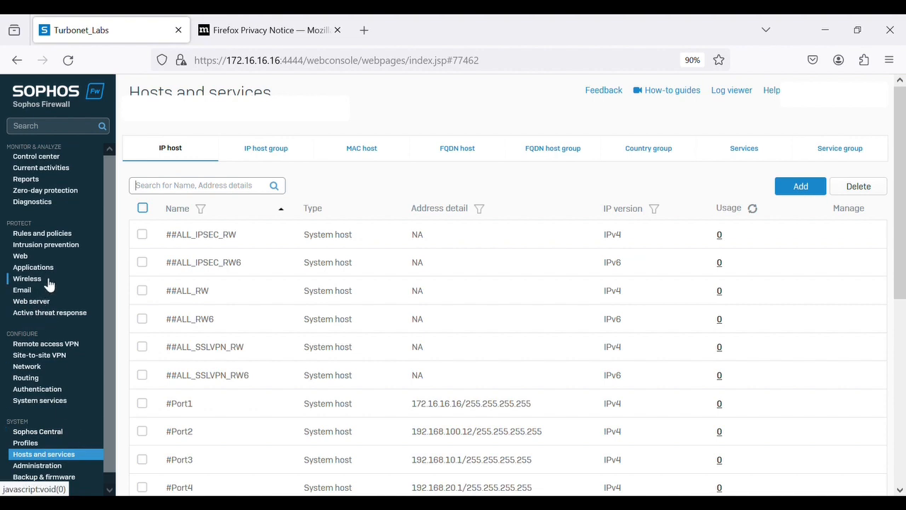
Step: Add an IPv4 DHCP server in the network configuration, named Finance_dhcp and bound to the Finance interface
left_click(35, 368)
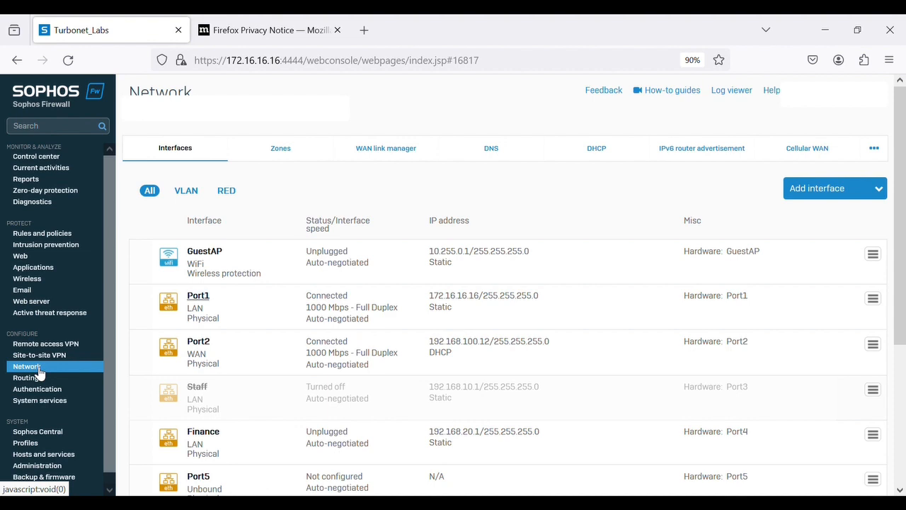
left_click(600, 153)
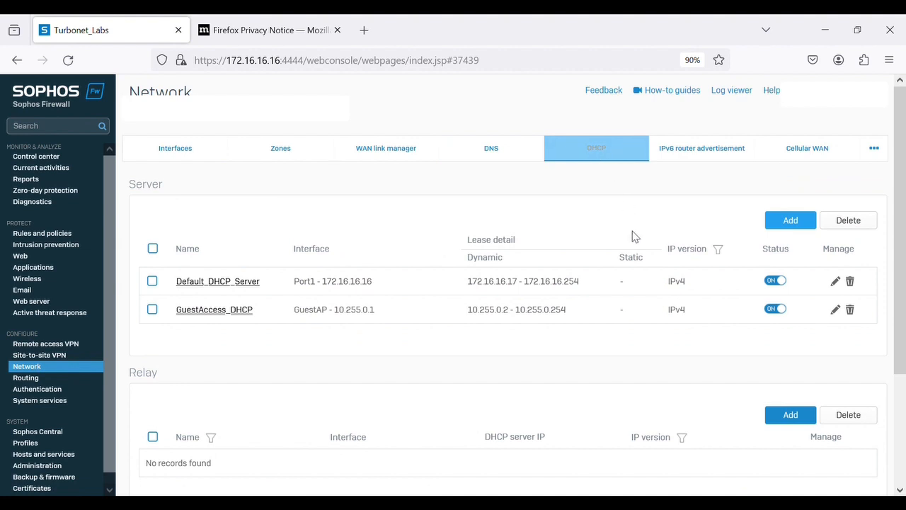
left_click(791, 220)
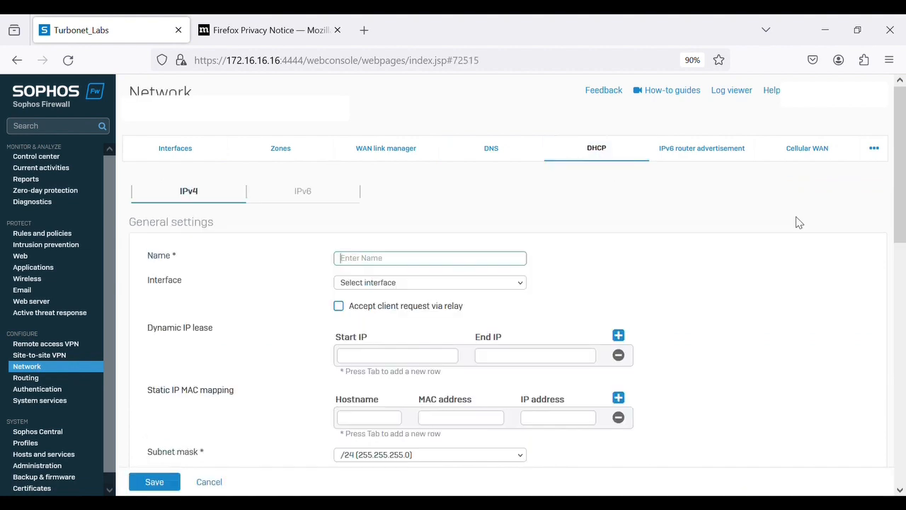
type("Finance_dhcp")
left_click(513, 283)
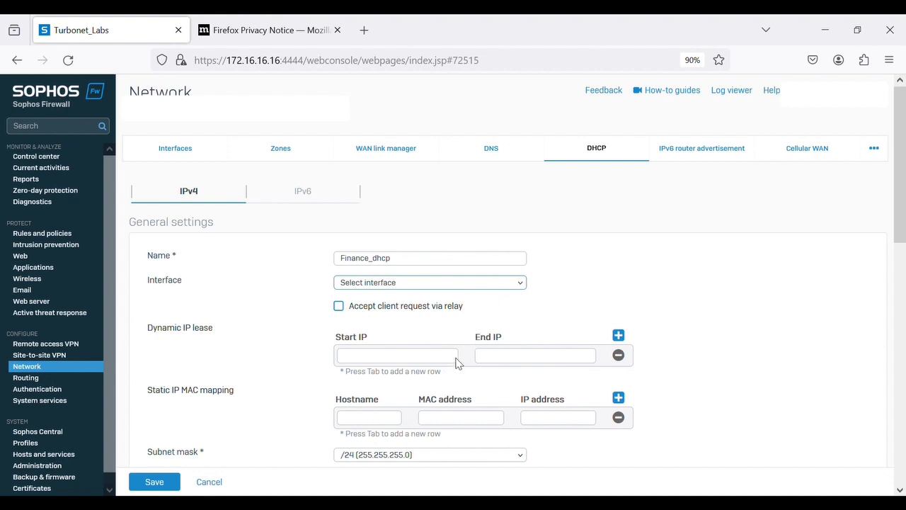
key("Down")
Step: Set the DHCP server's dynamic IP lease range from 192.168.20.10 to 192.168.20.254
scroll(616, 296, "down", 2)
left_click(436, 300)
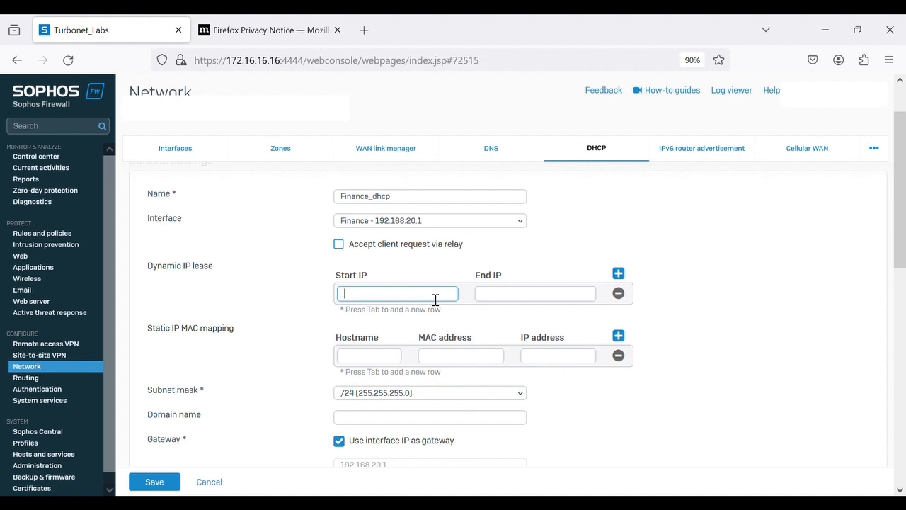
type("192.168.20.10")
left_click(521, 300)
type("192.1")
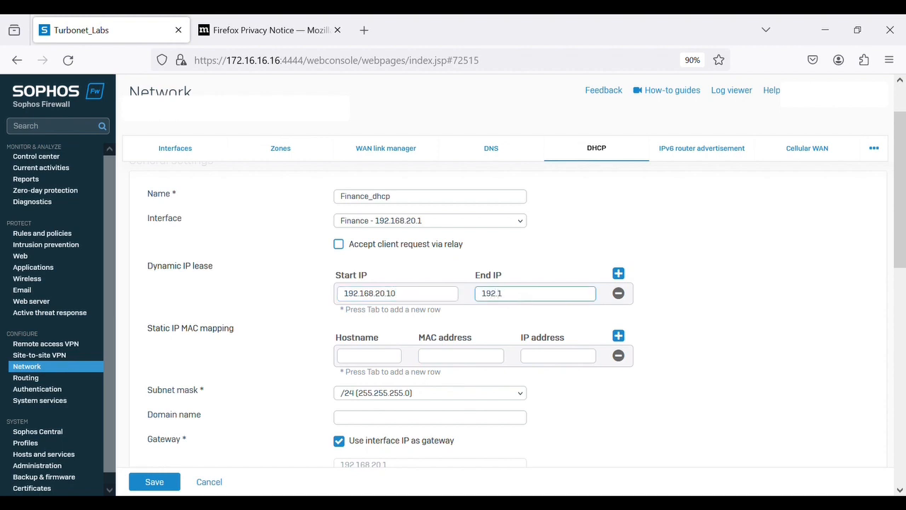
type("68.20.254")
Step: Make the Finance_dhcp server use the device's DNS settings
scroll(603, 419, "down", 2)
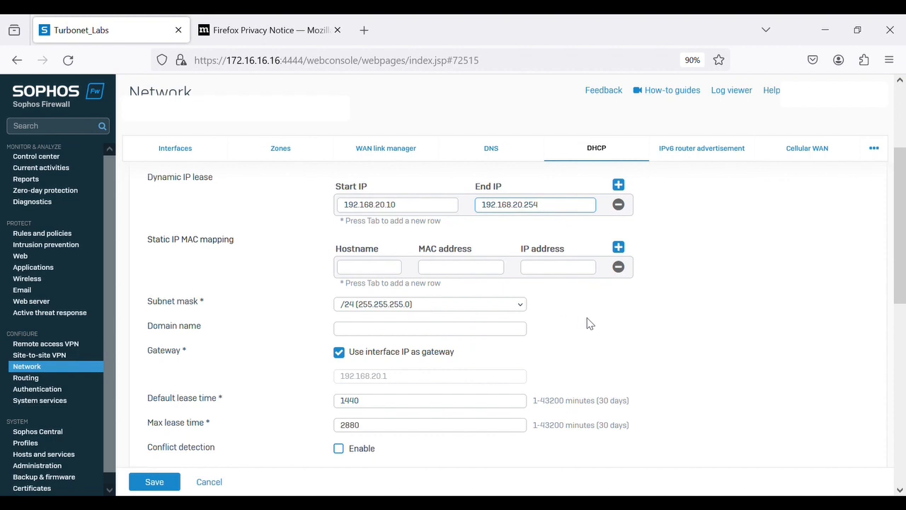
scroll(587, 324, "down", 2)
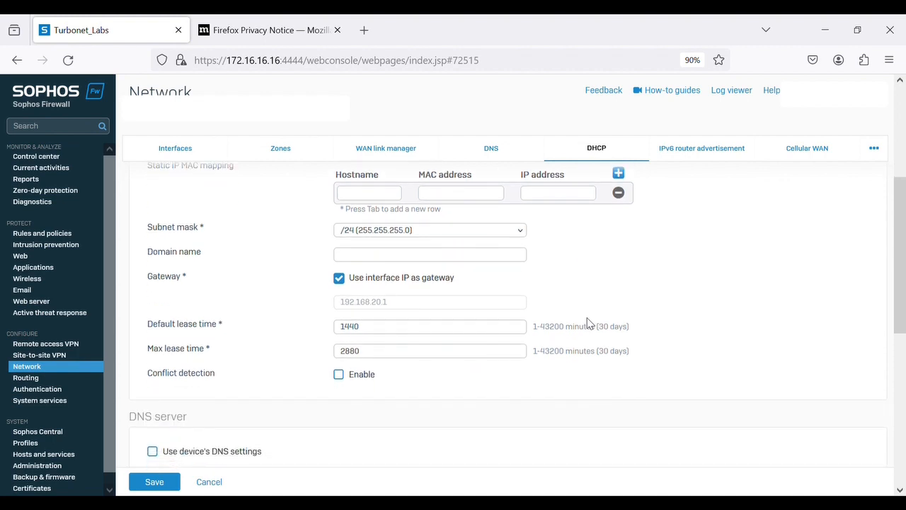
scroll(587, 323, "down", 2)
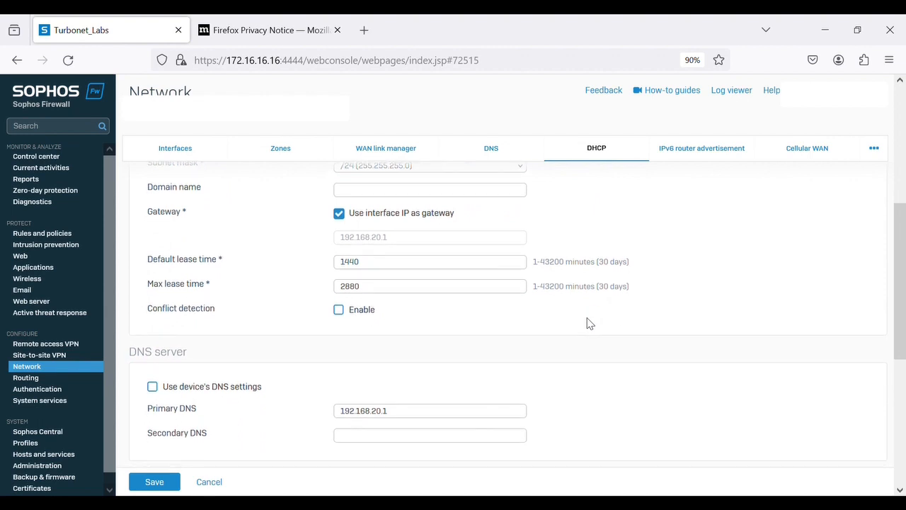
scroll(588, 324, "down", 1)
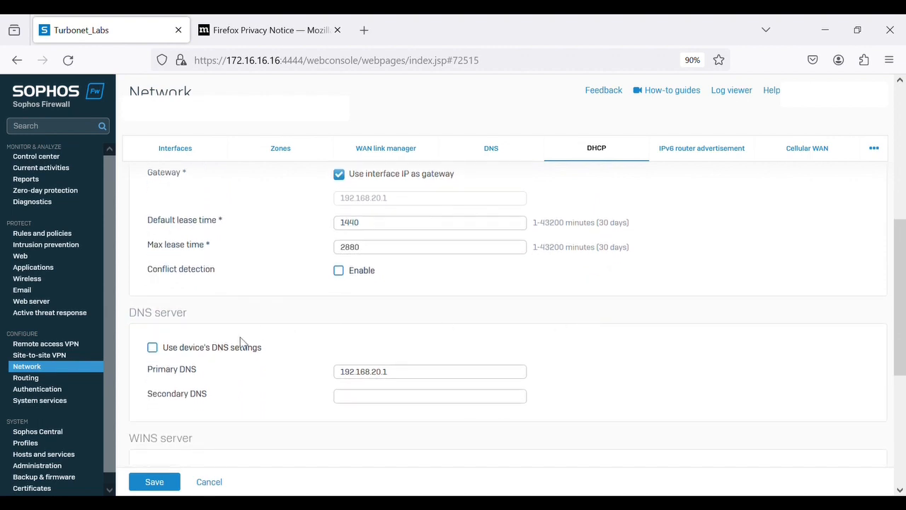
left_click(156, 352)
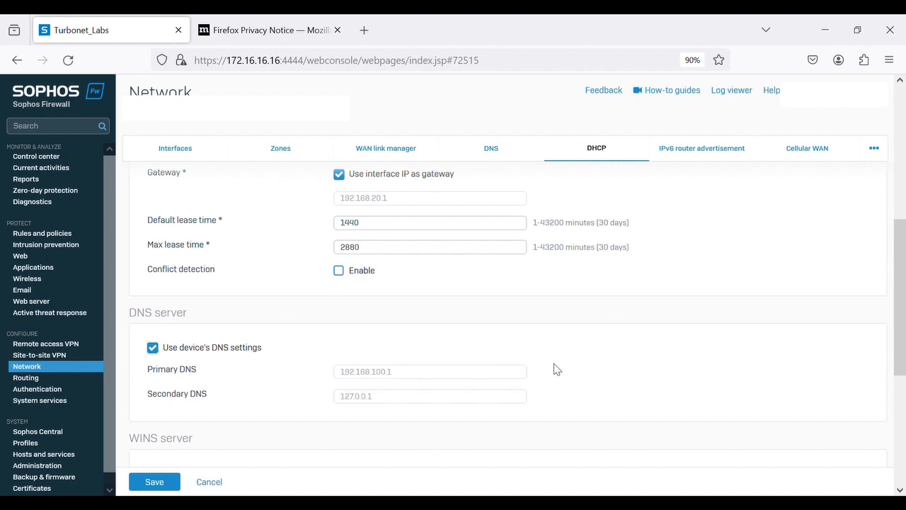
Step: Review the remaining DNS, WINS, boot and DHCP option settings and save the Finance_dhcp server
scroll(603, 370, "down", 5)
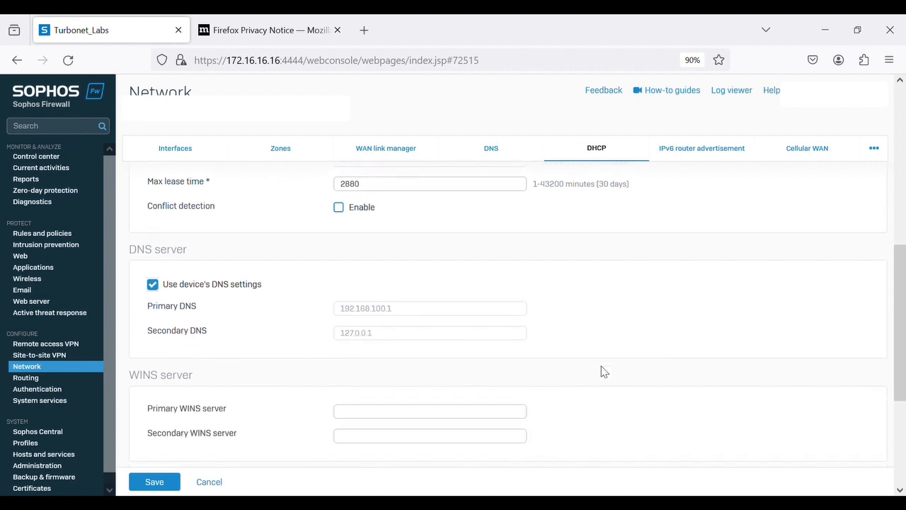
scroll(603, 371, "down", 2)
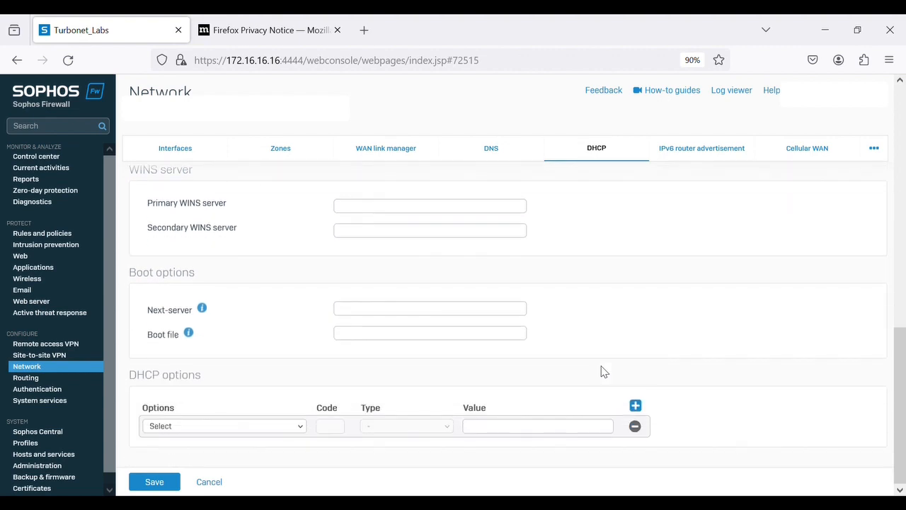
scroll(603, 371, "up", 5)
scroll(603, 371, "down", 4)
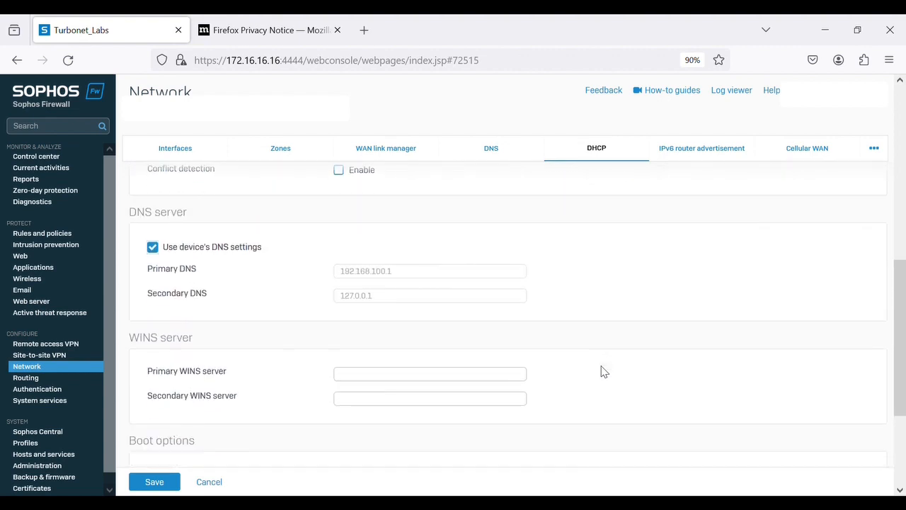
left_click(155, 482)
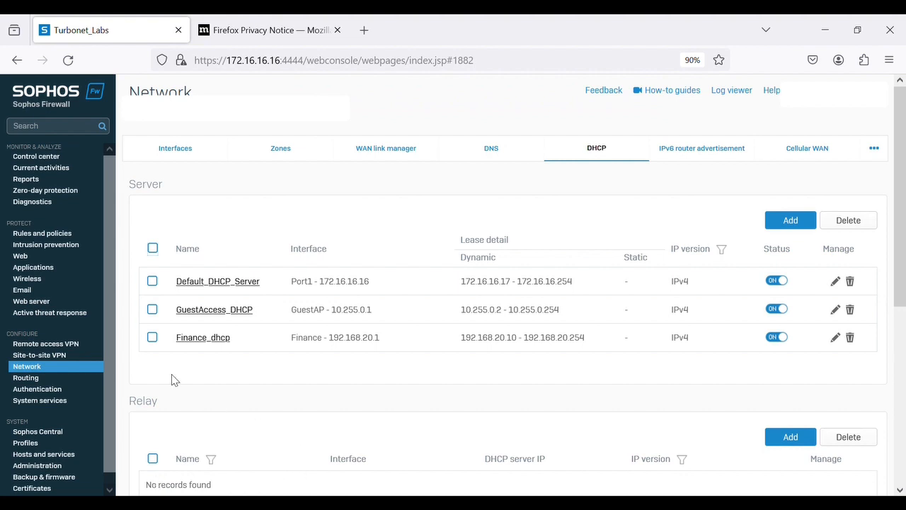
scroll(196, 416, "down", 1)
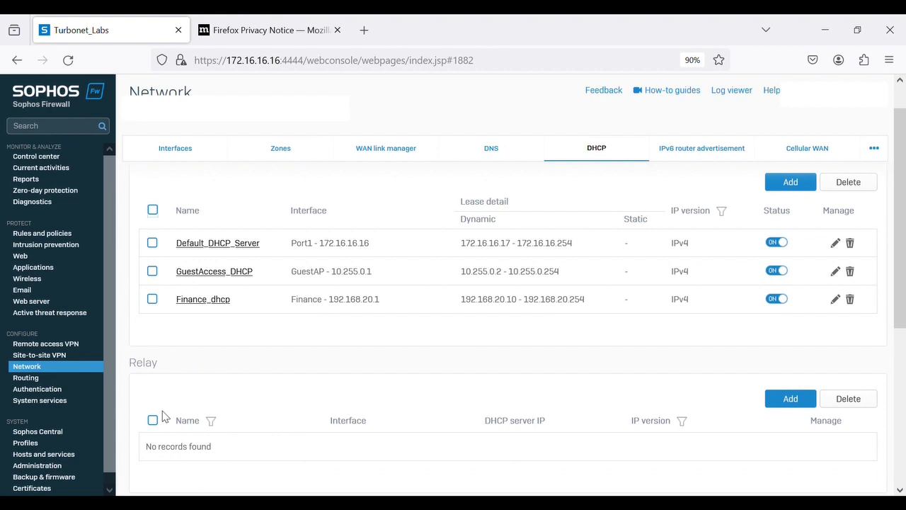
Step: Start a new IPv4 firewall rule in the rules and policies and name it Access_4_Finance
left_click(51, 235)
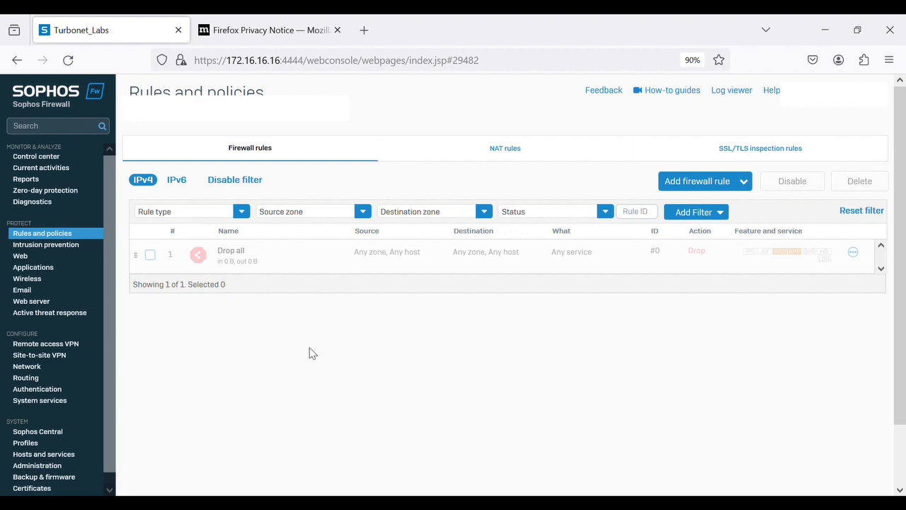
left_click(742, 186)
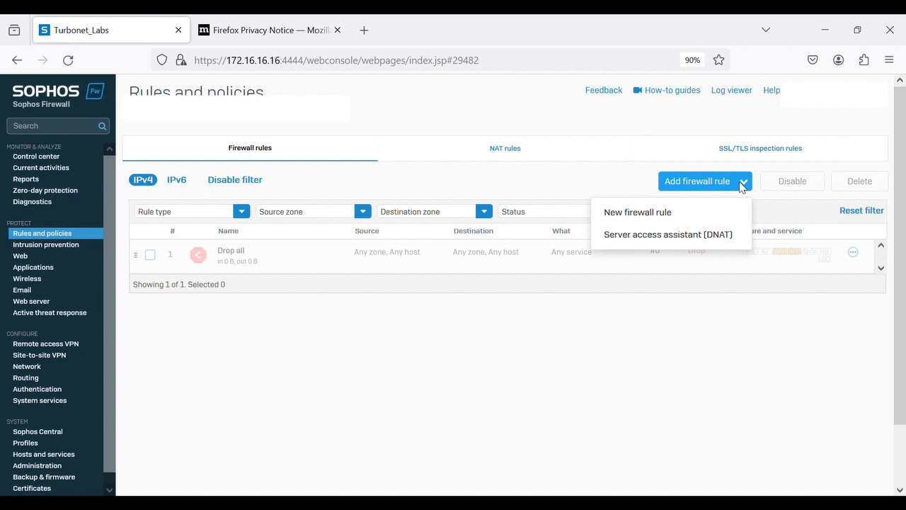
left_click(652, 219)
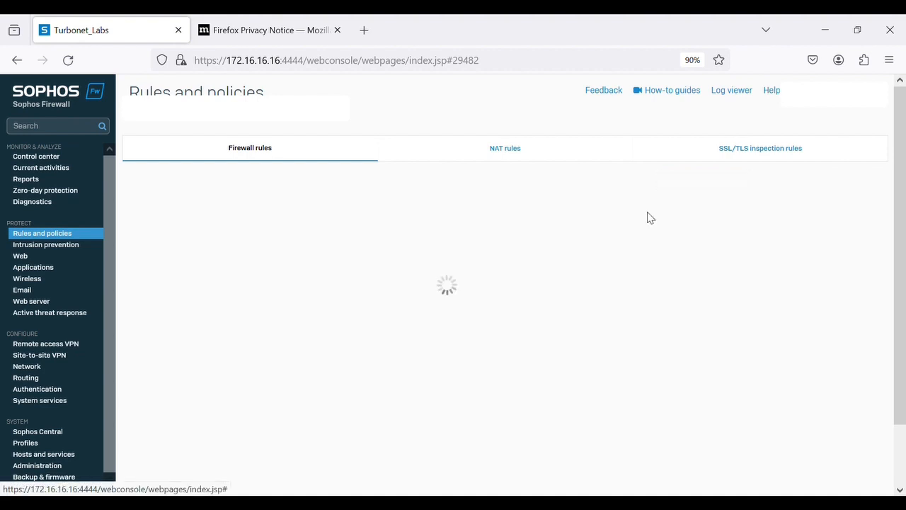
left_click(213, 185)
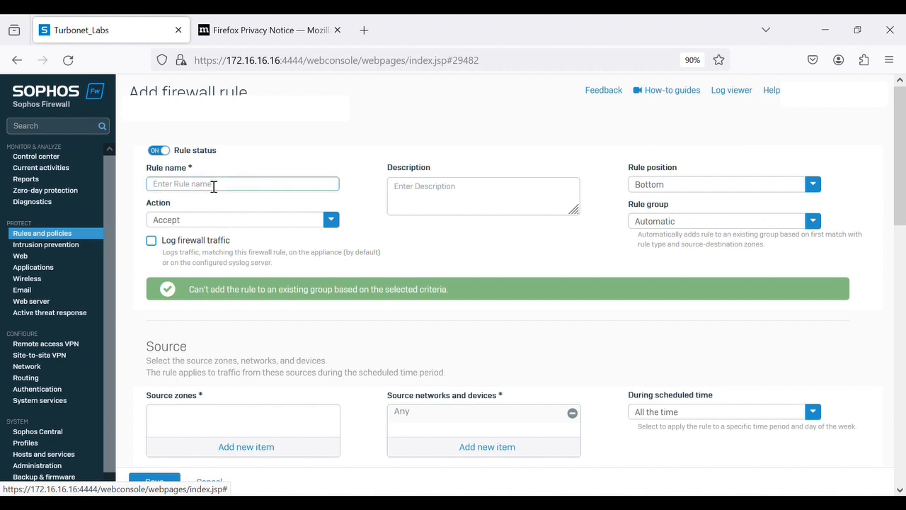
type("A")
key("BackSpace")
type("La")
key("BackSpace")
key("BackSpace")
type("Access_4_Finance")
Step: Set the rule's action to Accept and enable logging of firewall traffic
left_click(331, 219)
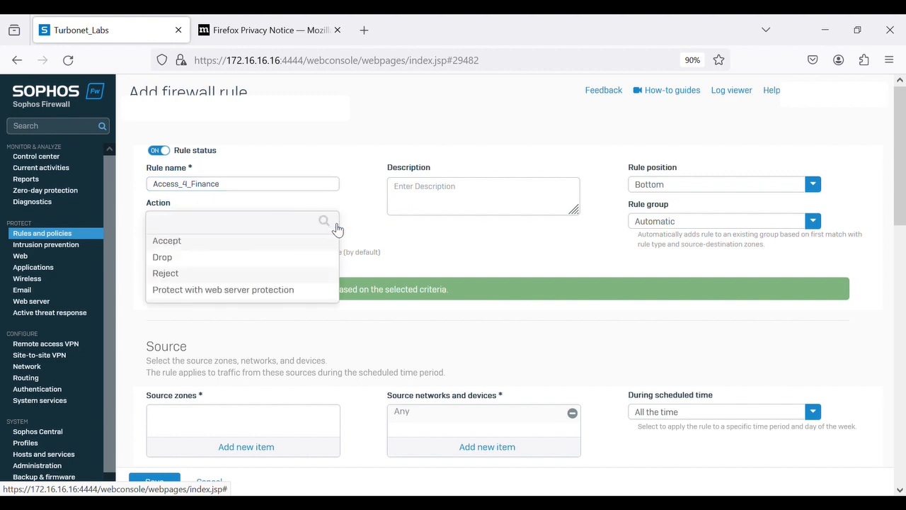
left_click(256, 244)
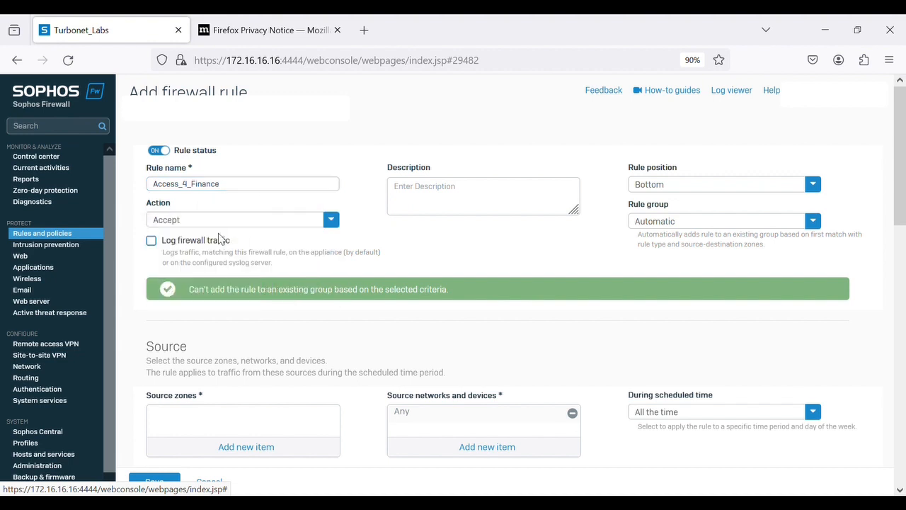
left_click(151, 241)
Step: Set the rule position to Top and the rule group to None
left_click(818, 186)
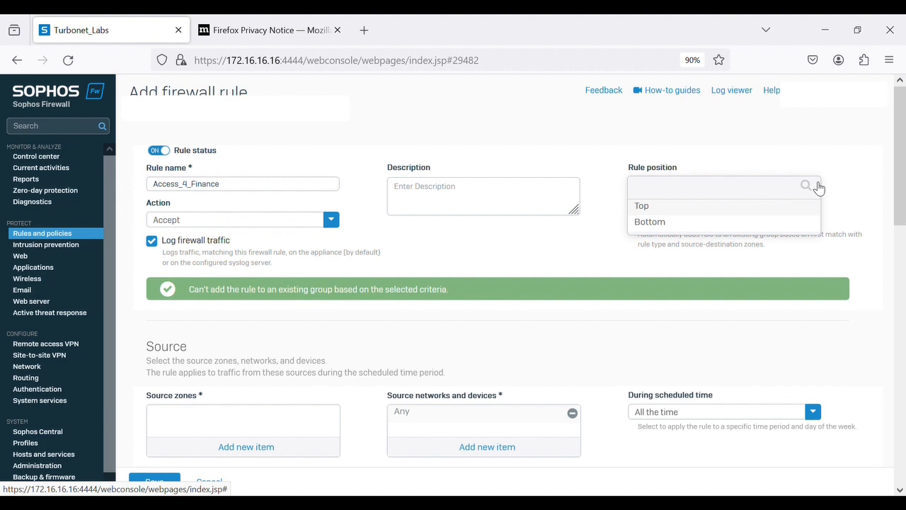
left_click(658, 207)
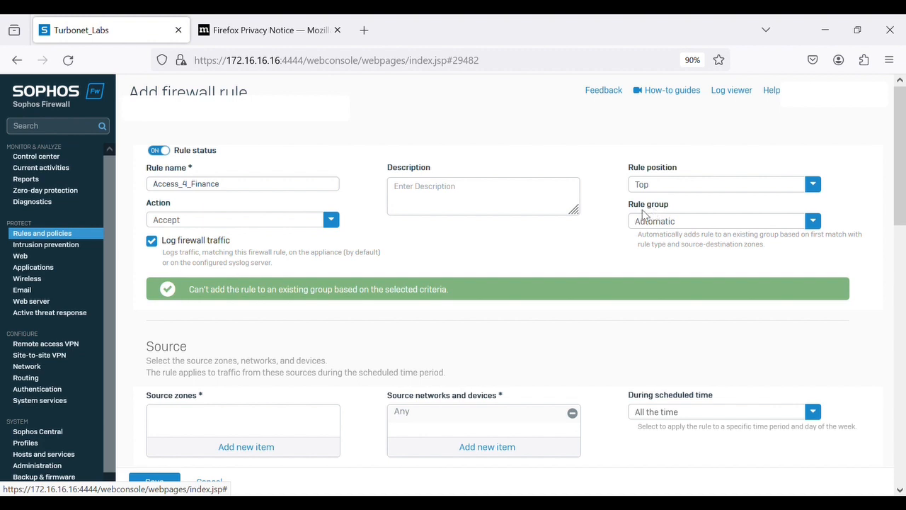
left_click(748, 222)
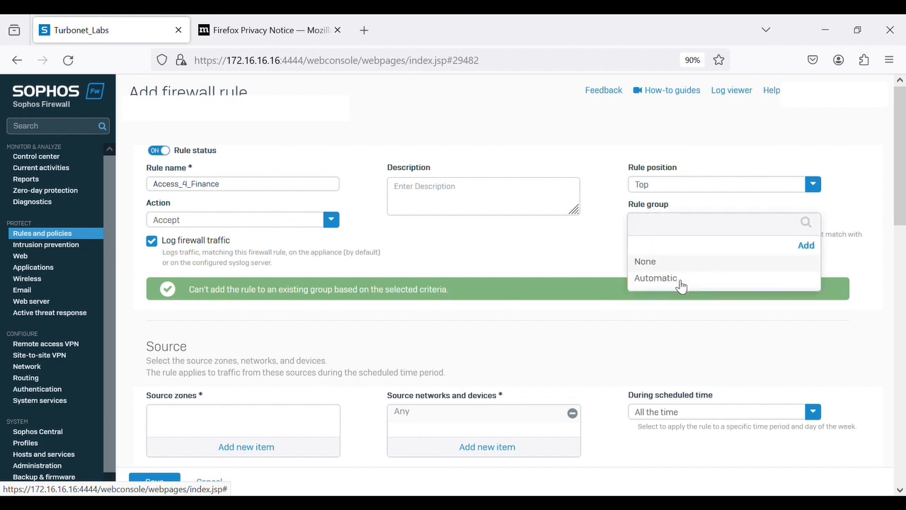
left_click(645, 262)
Step: Add LAN as the source zone of the firewall rule
scroll(375, 297, "down", 2)
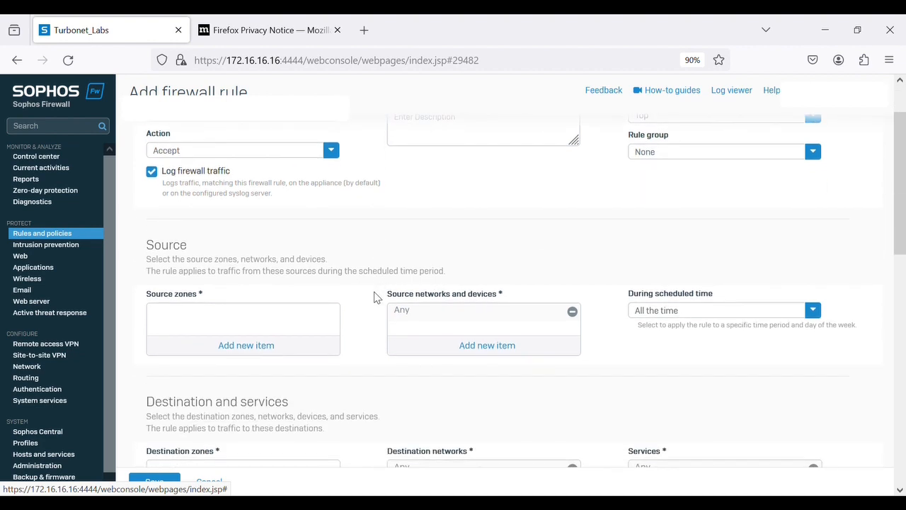
left_click(241, 347)
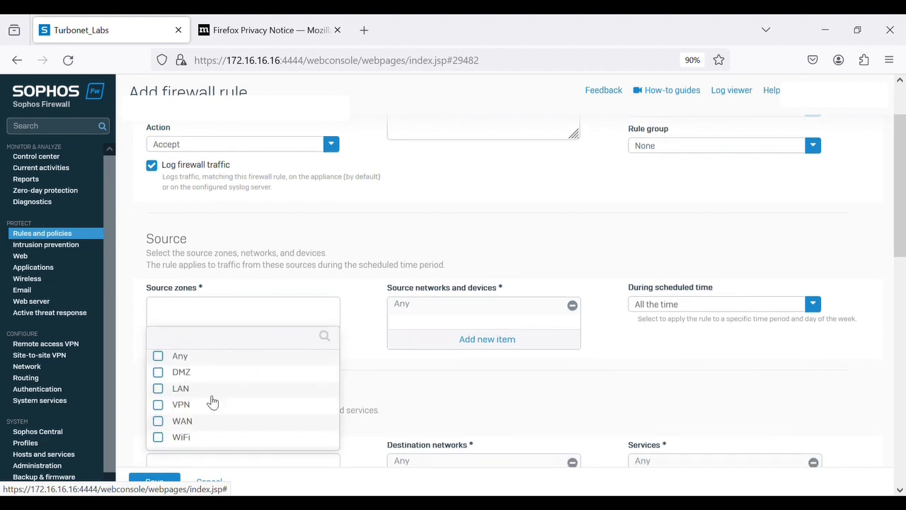
left_click(159, 392)
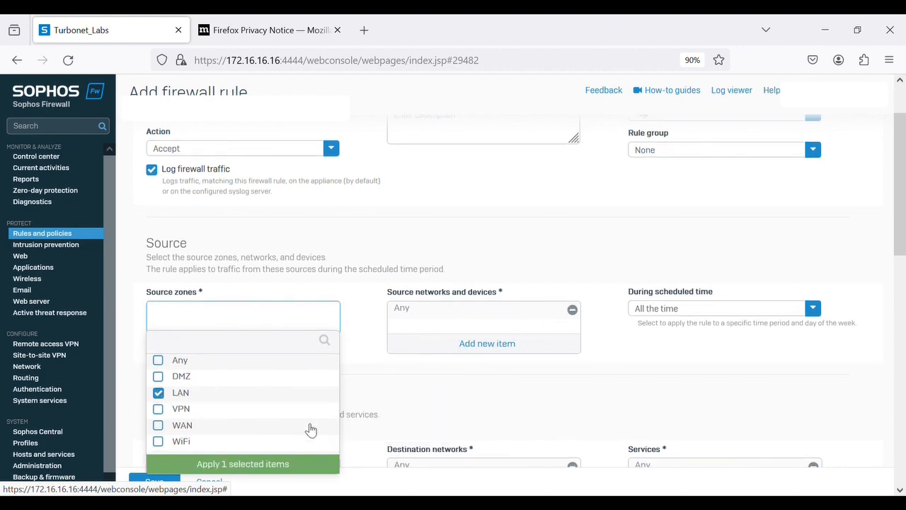
left_click(280, 469)
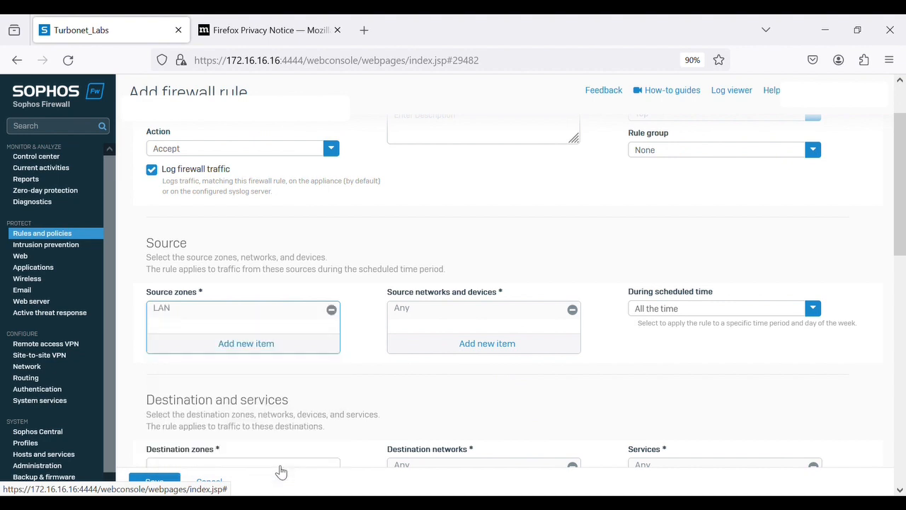
Step: Remove Any from the rule's source networks and devices and search the available items for "fina"
left_click(573, 312)
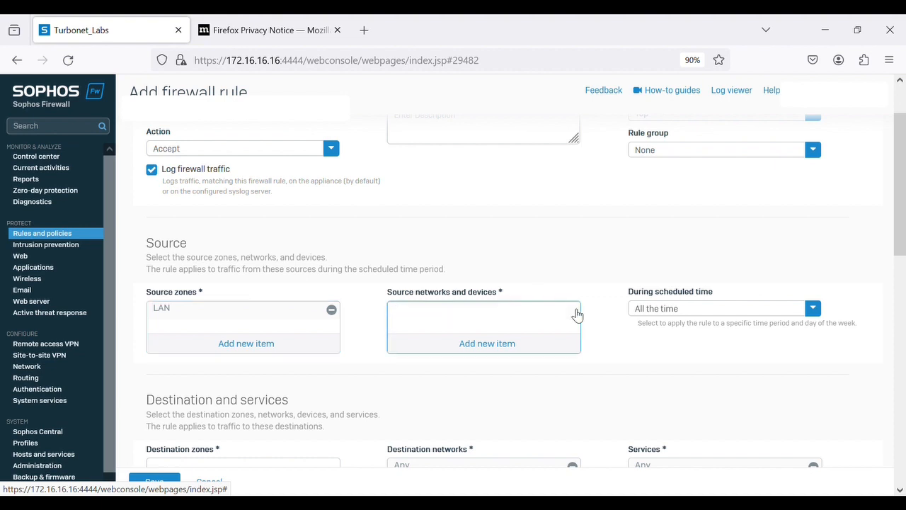
left_click(500, 345)
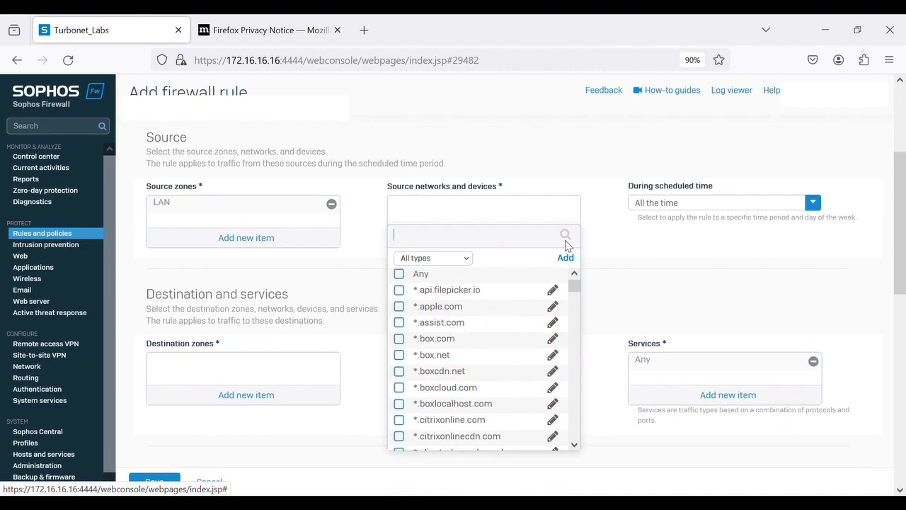
left_click(569, 236)
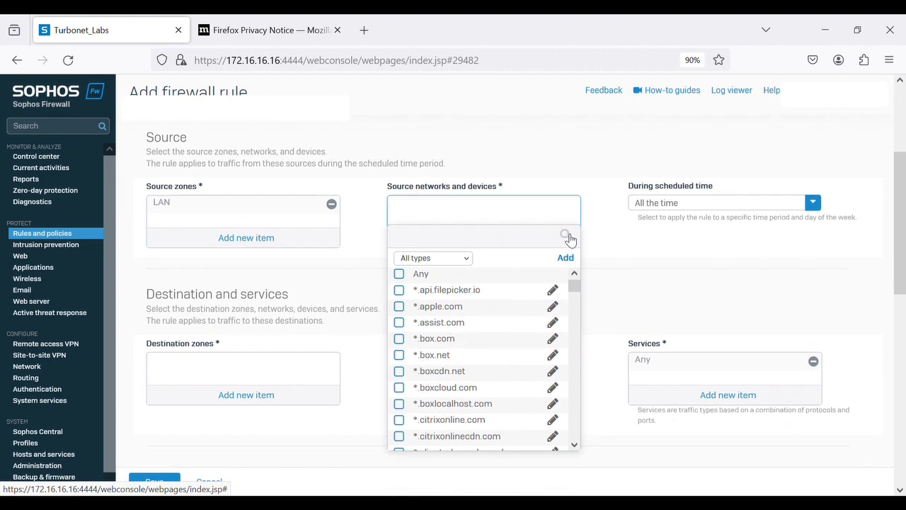
left_click(488, 243)
type("fina")
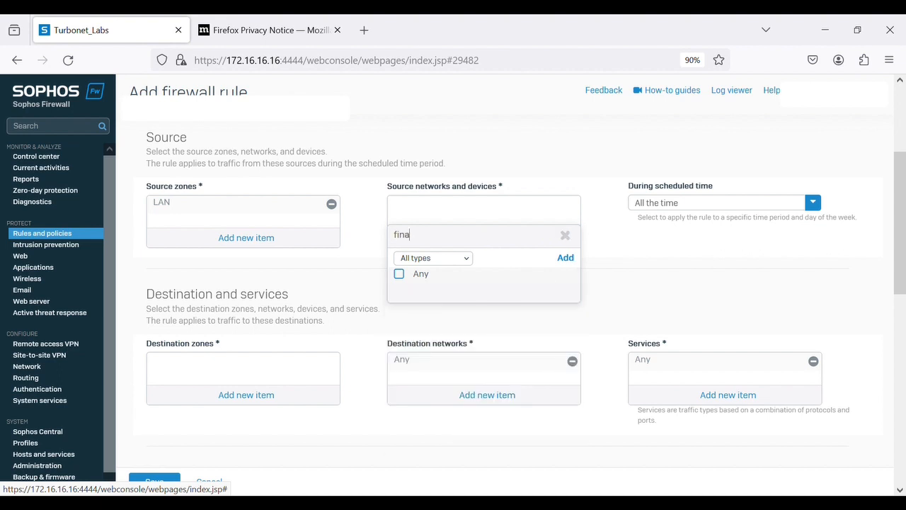
type("n")
key("BackSpace")
key("BackSpace")
key("BackSpace")
key("BackSpace")
key("BackSpace")
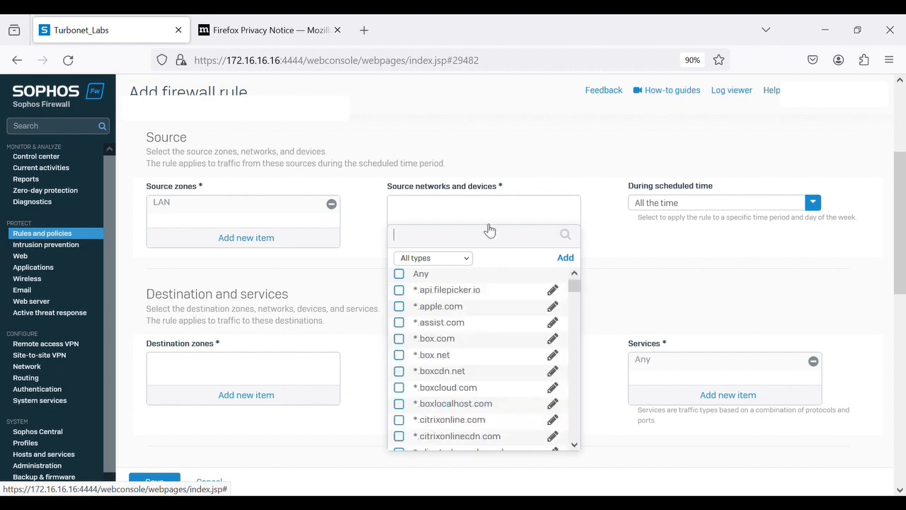
Step: Search the source items for "fian", rename the Fianance IP range host to Finance and save it
scroll(522, 365, "down", 8)
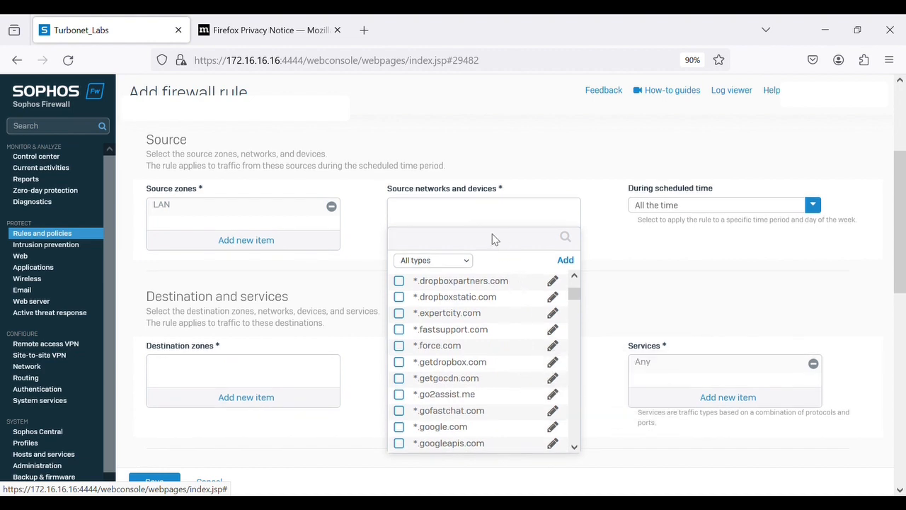
type("fia")
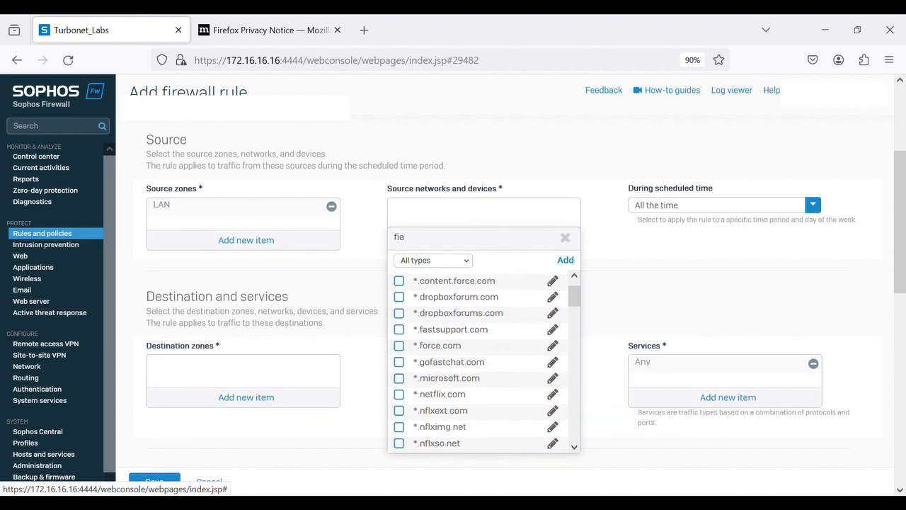
type("n")
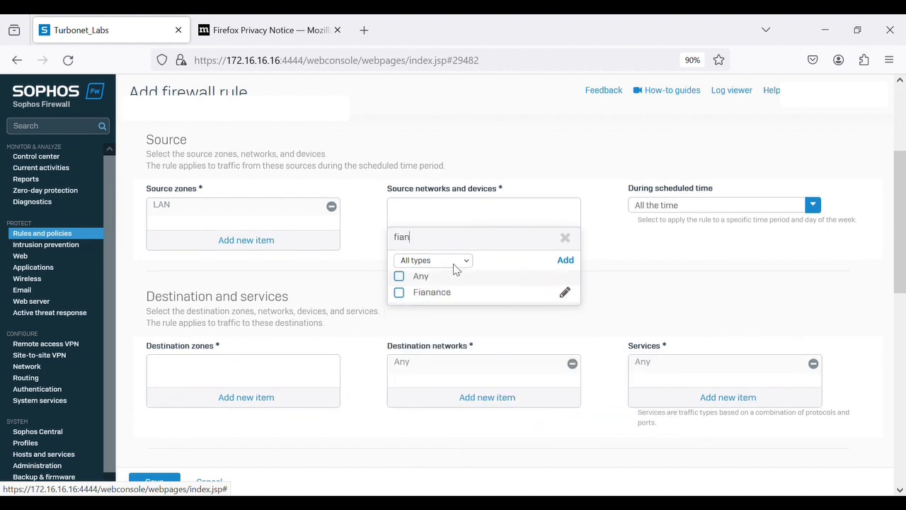
left_click(565, 293)
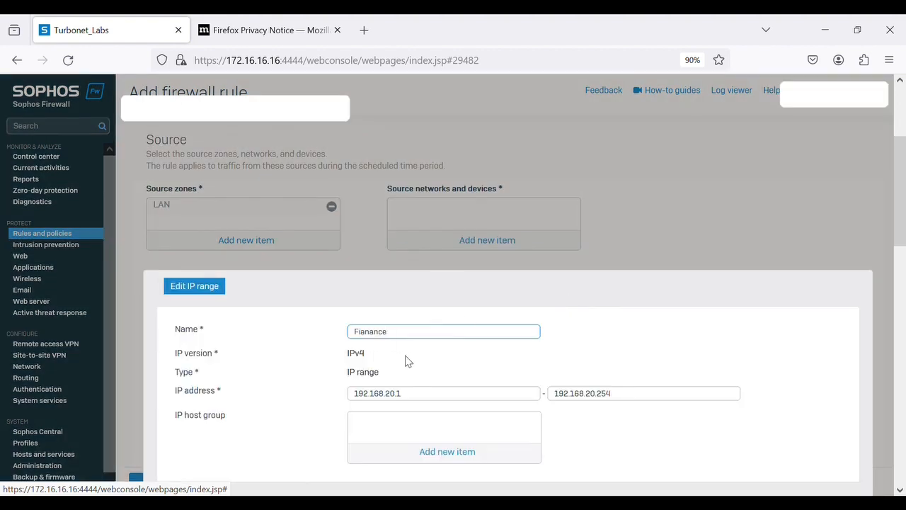
key("BackSpace")
key("BackSpace")
key("BackSpace")
key("BackSpace")
type("ance")
key("Left")
key("BackSpace")
scroll(517, 366, "down", 3)
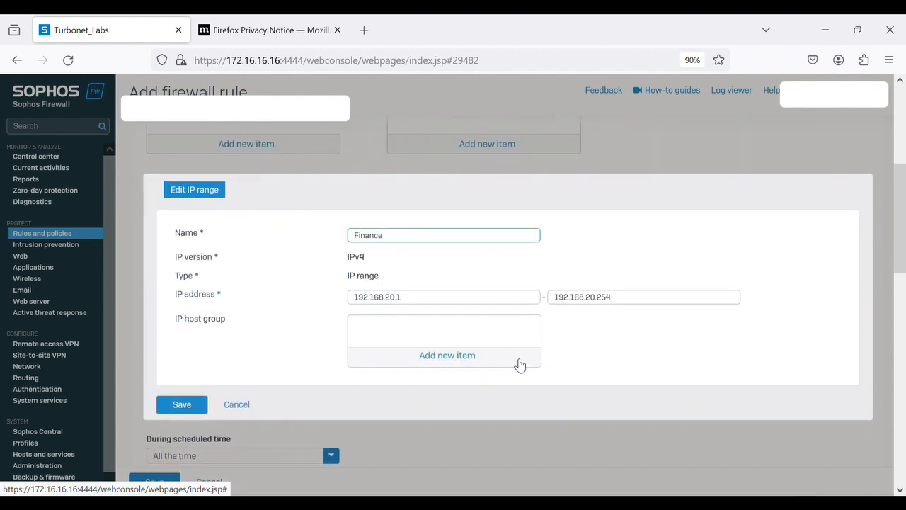
left_click(188, 406)
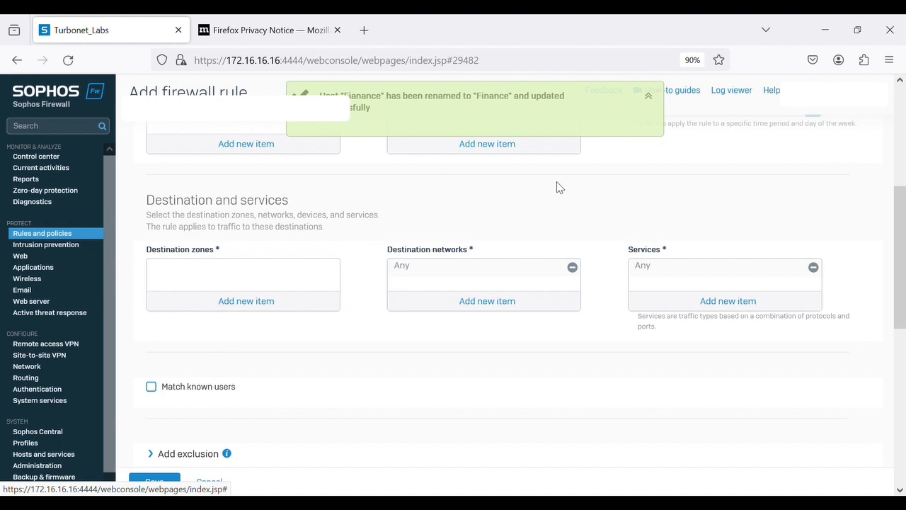
Step: Add the Finance IP range host to the rule's source networks and devices
scroll(559, 186, "up", 3)
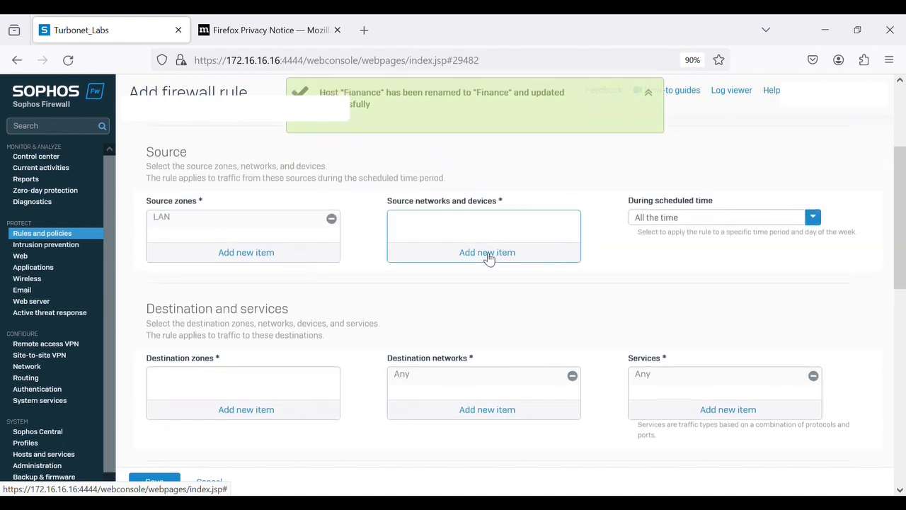
left_click(489, 257)
type("fina")
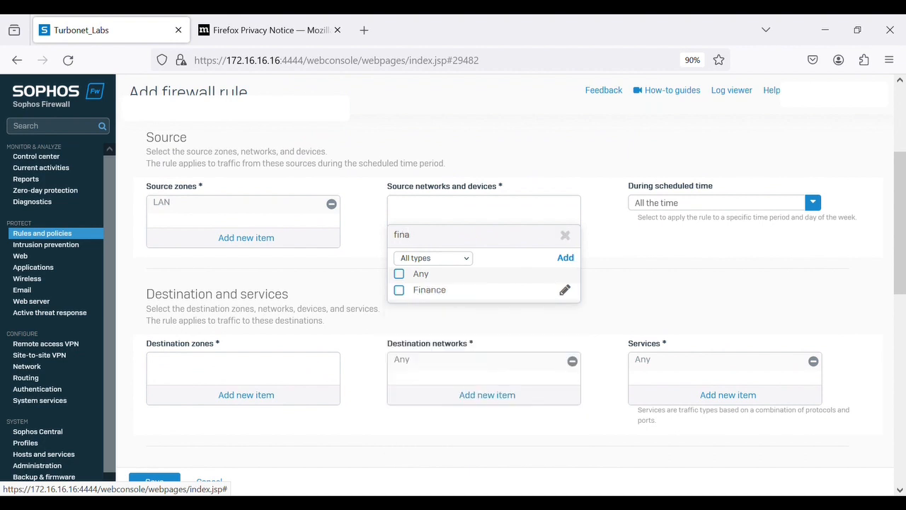
left_click(457, 291)
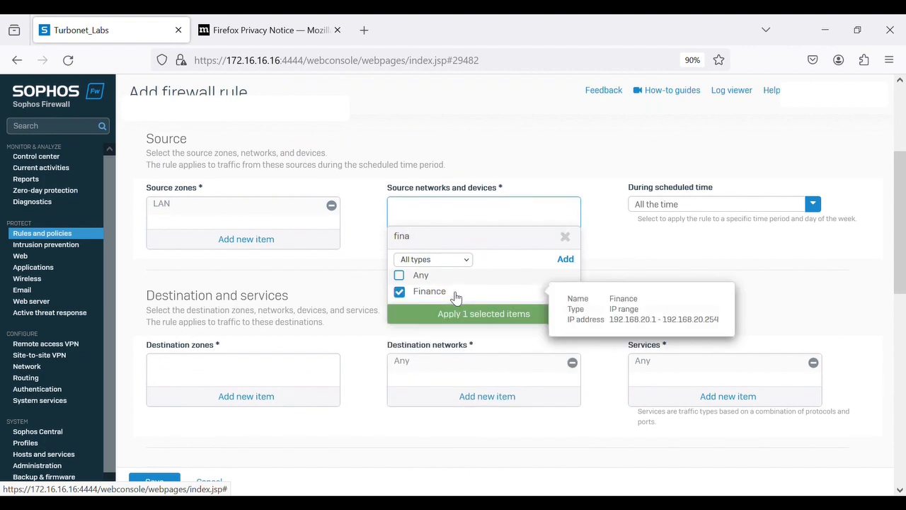
left_click(472, 316)
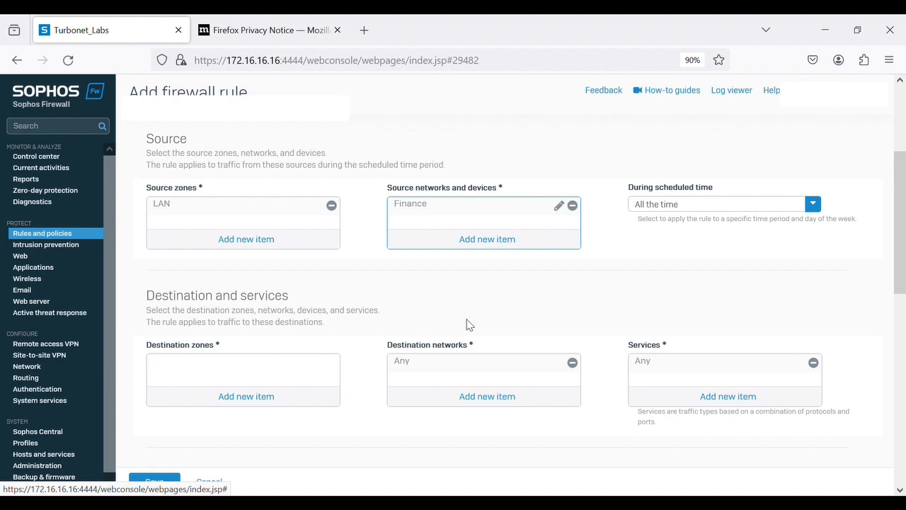
Step: Add WAN as the destination zone of the firewall rule
left_click(246, 397)
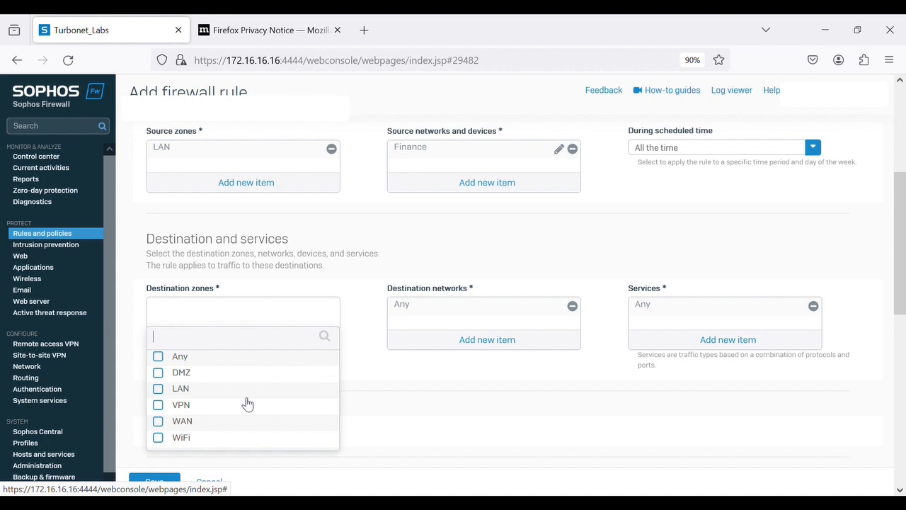
left_click(159, 421)
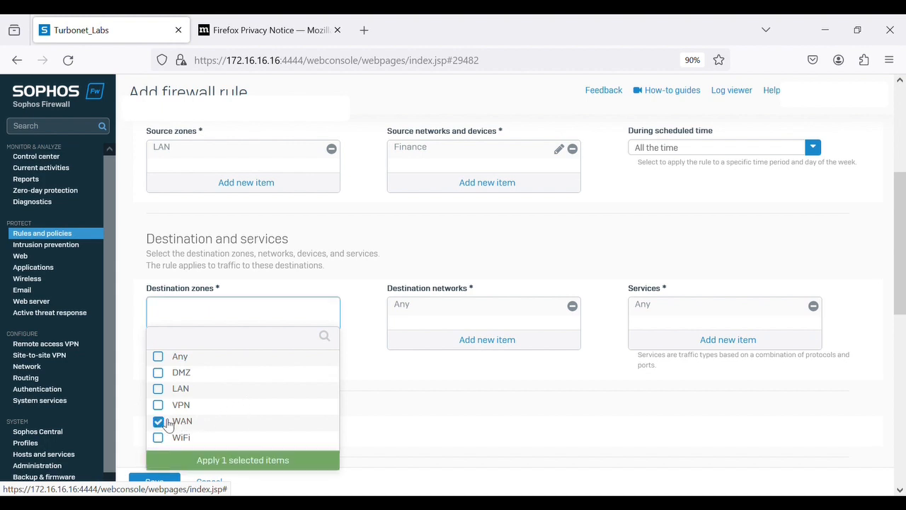
left_click(231, 461)
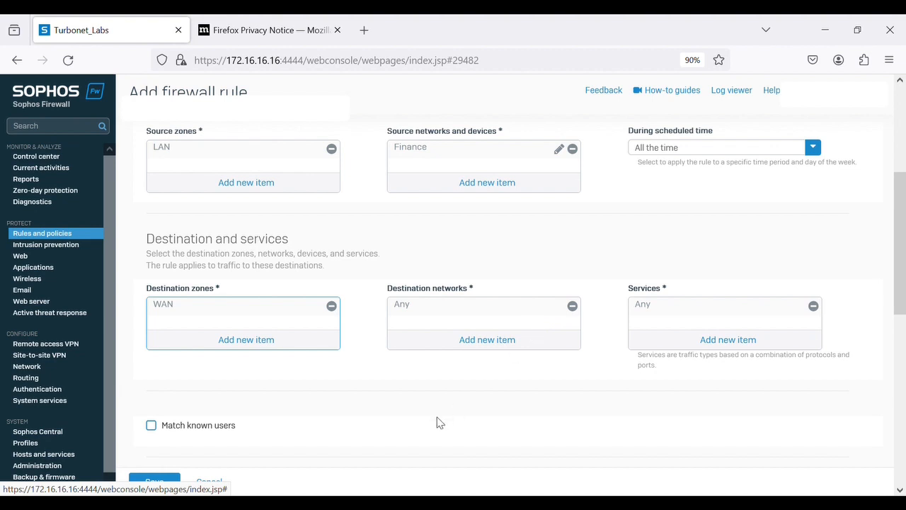
Step: Review the rule's remaining security settings and save the firewall rule
scroll(437, 423, "down", 5)
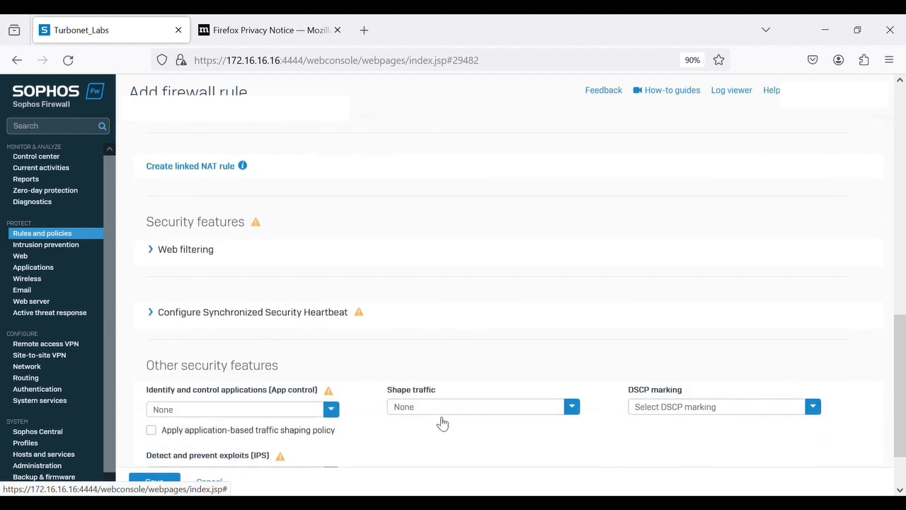
scroll(437, 423, "up", 5)
scroll(437, 422, "up", 3)
scroll(437, 422, "down", 8)
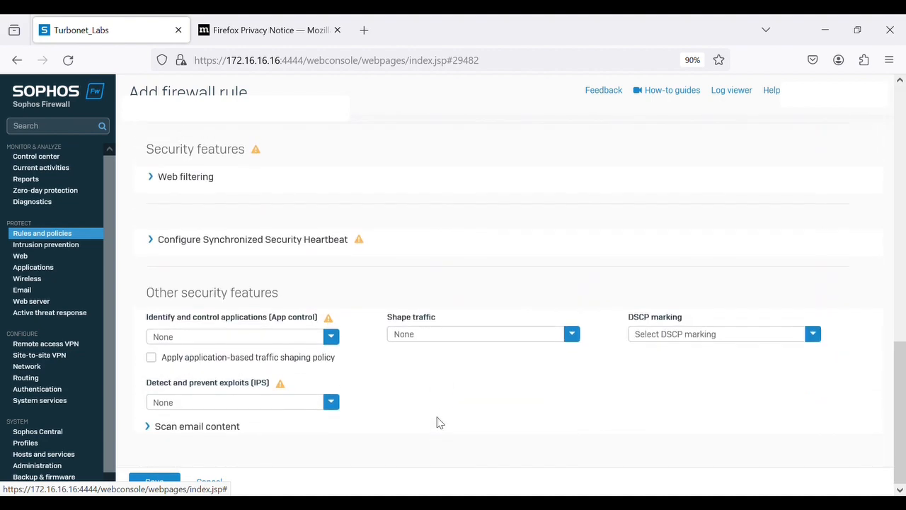
left_click(158, 481)
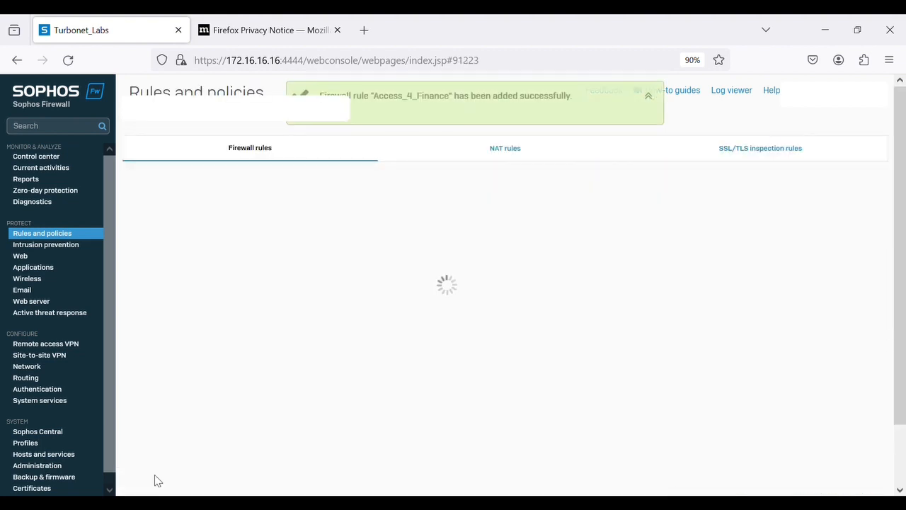
Step: Open the firewall's network interfaces and examine the list, including the Finance interface on Port4
left_click(32, 367)
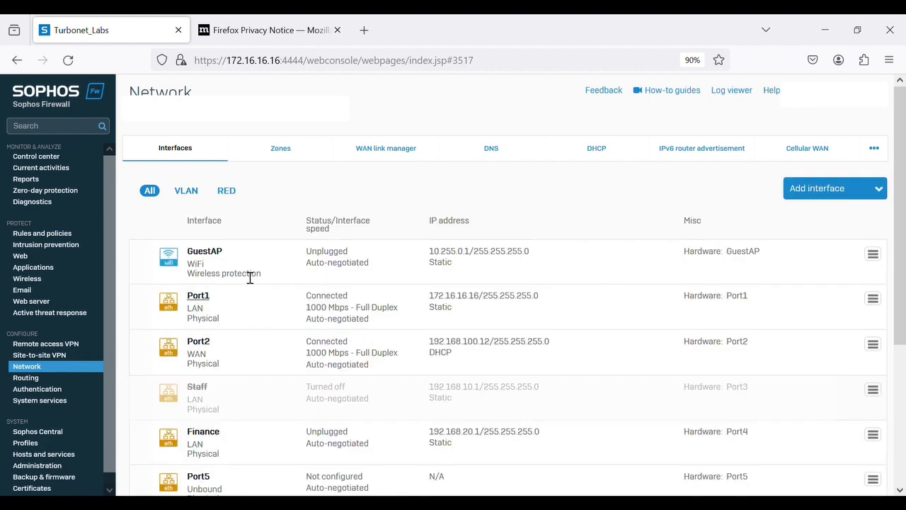
scroll(253, 361, "down", 2)
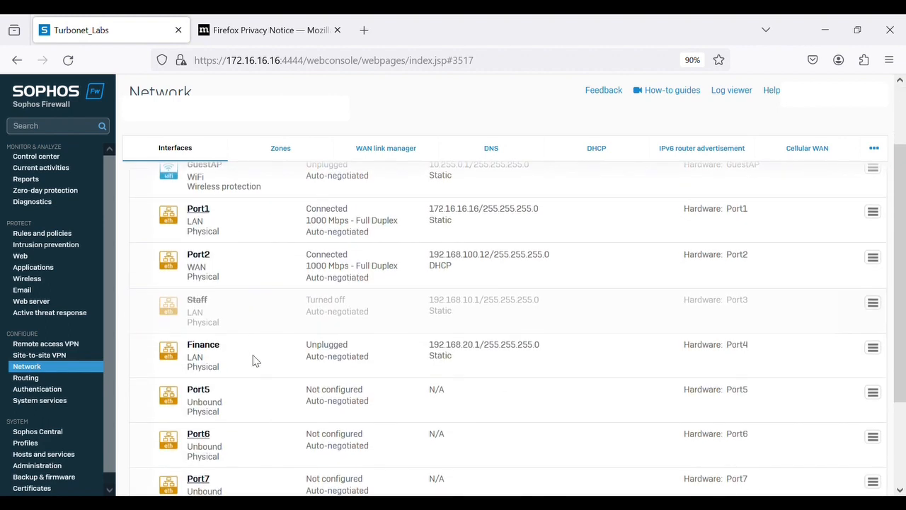
scroll(254, 360, "up", 2)
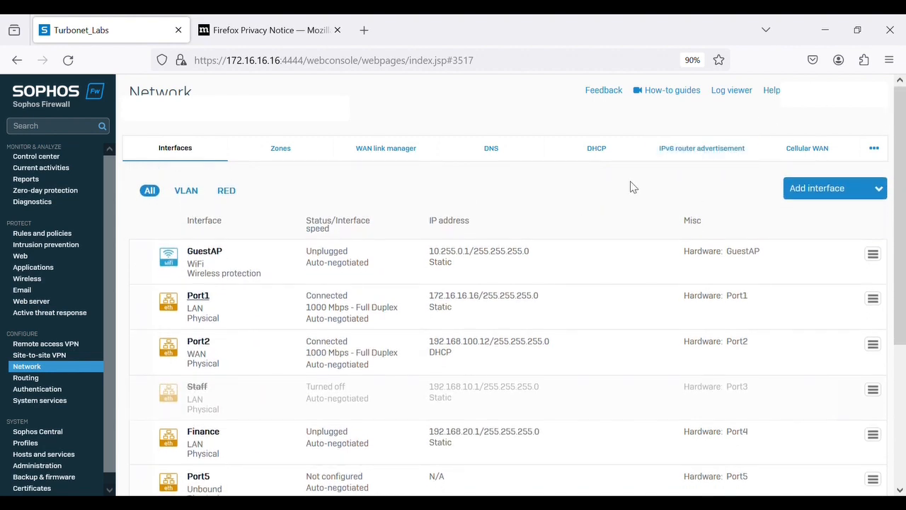
Step: Test internet access by searching the web for "google" in a new browser tab
left_click(270, 28)
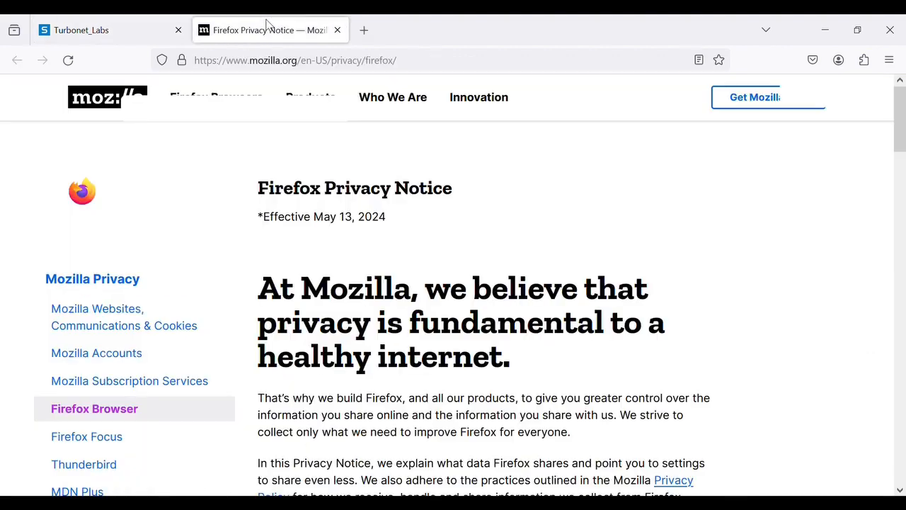
left_click(364, 30)
left_click(353, 63)
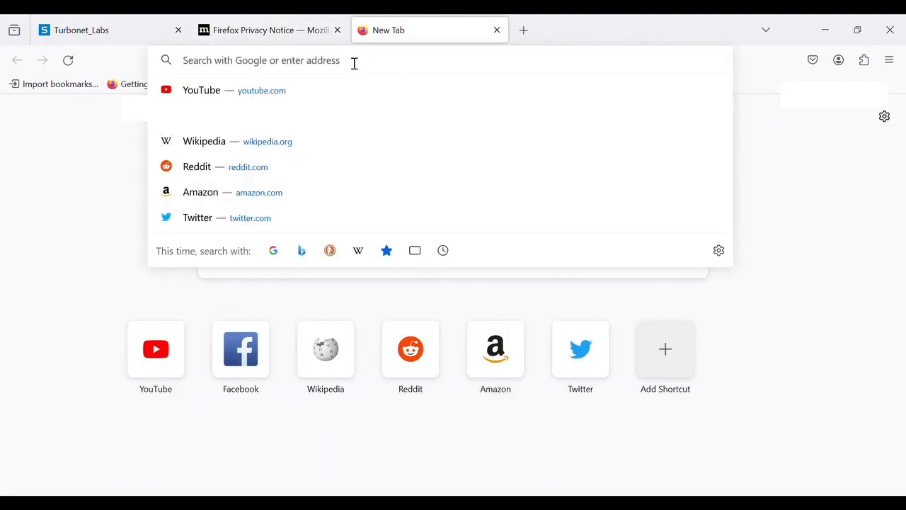
type("google")
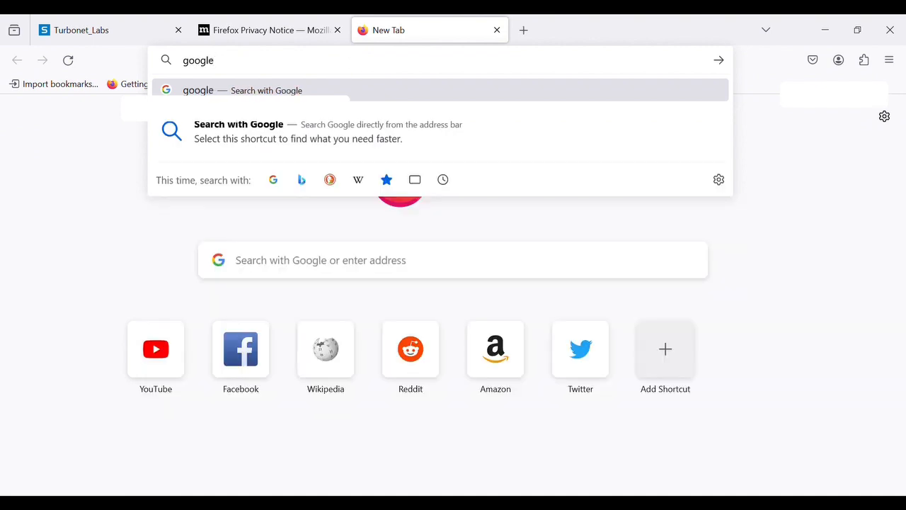
key("Return")
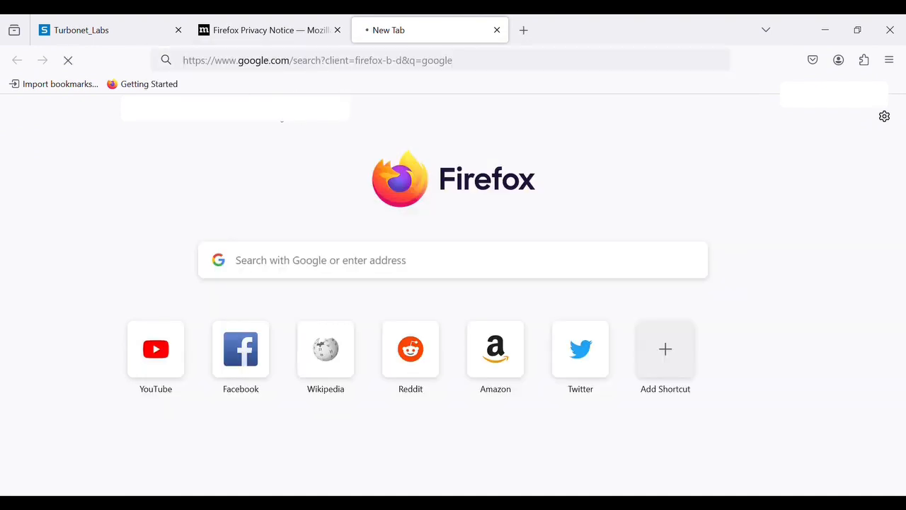
Step: Return to the Sophos Firewall console and examine the firewall rules list for the Access_4_Finance rule
left_click(128, 39)
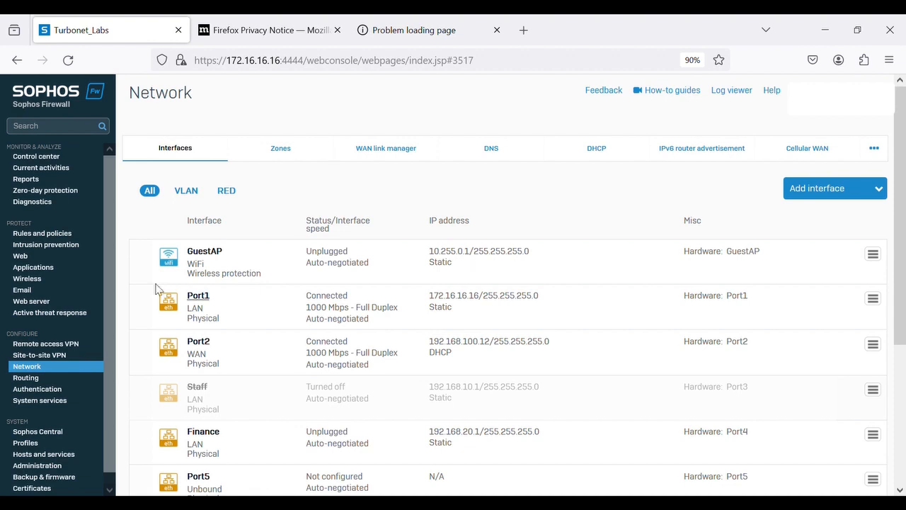
left_click(58, 239)
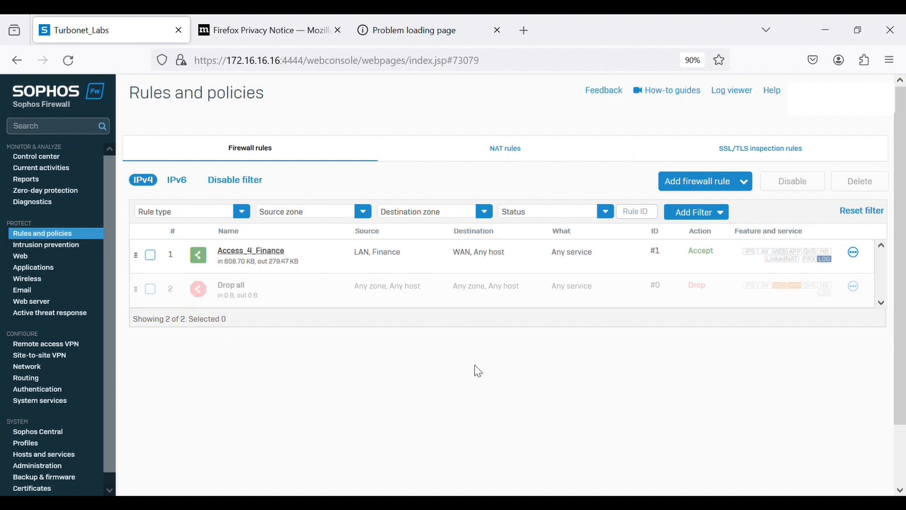
Step: Test internet access by searching for "yahoo" in the Firefox Privacy Notice tab and return to the firewall rules
left_click(256, 41)
left_click(302, 67)
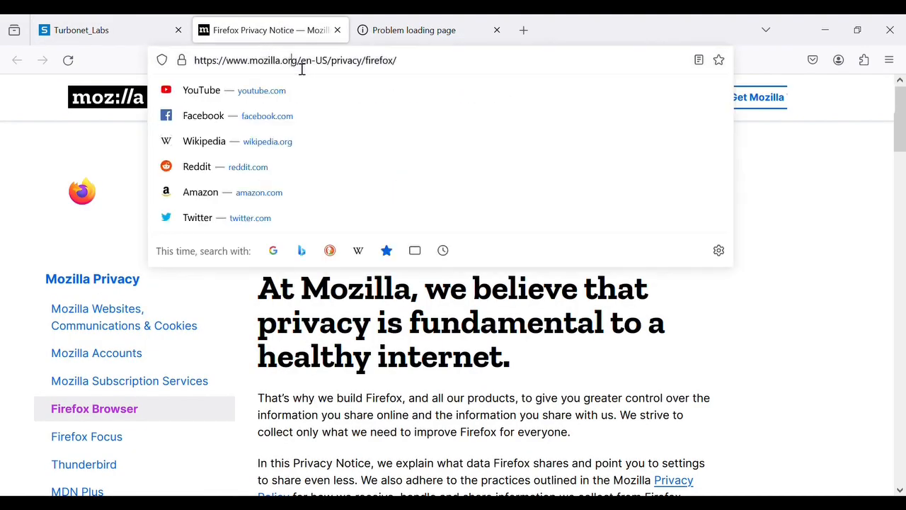
key("ctrl+a")
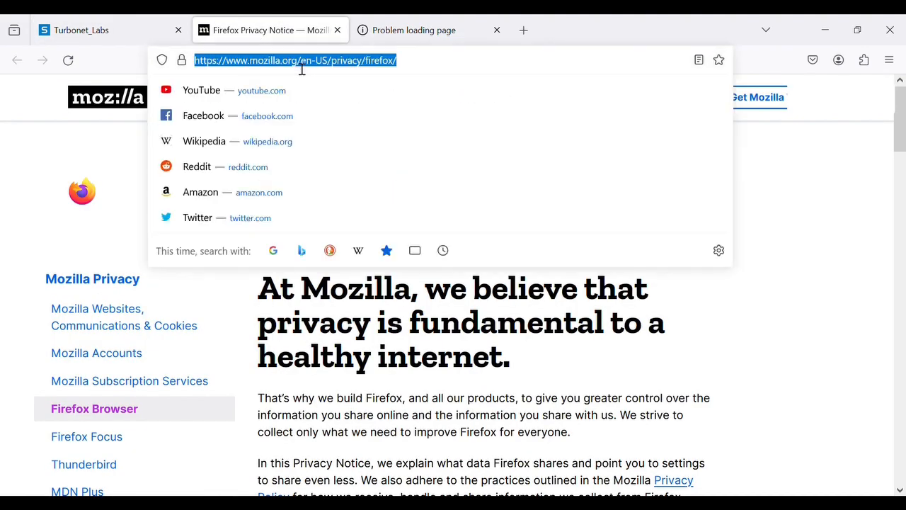
type("ya")
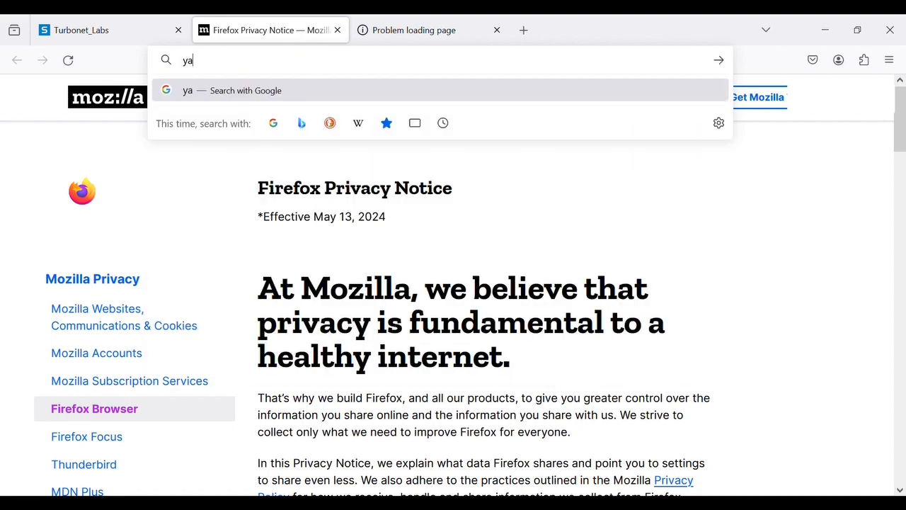
type("hoo")
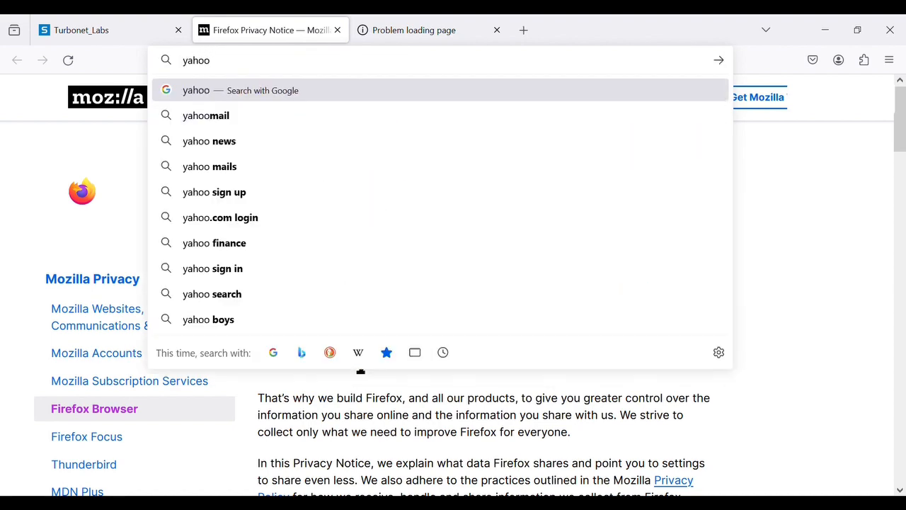
key("Return")
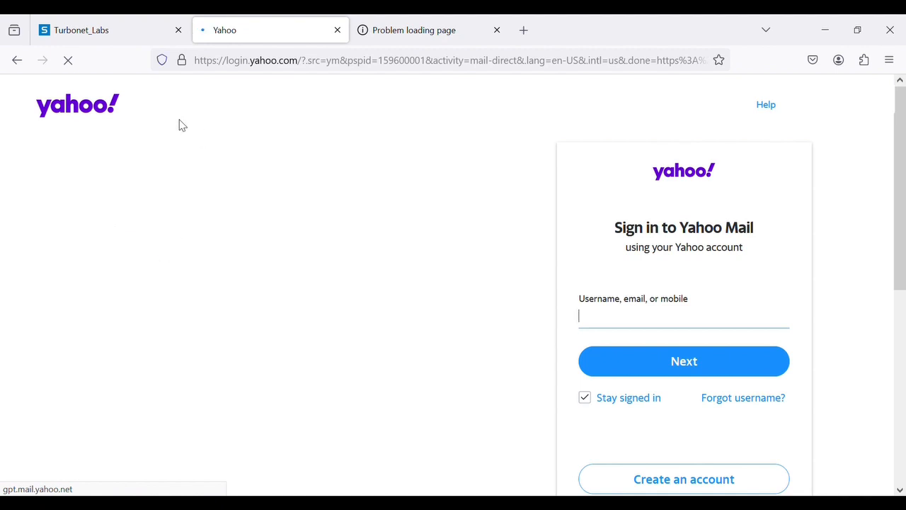
left_click(104, 32)
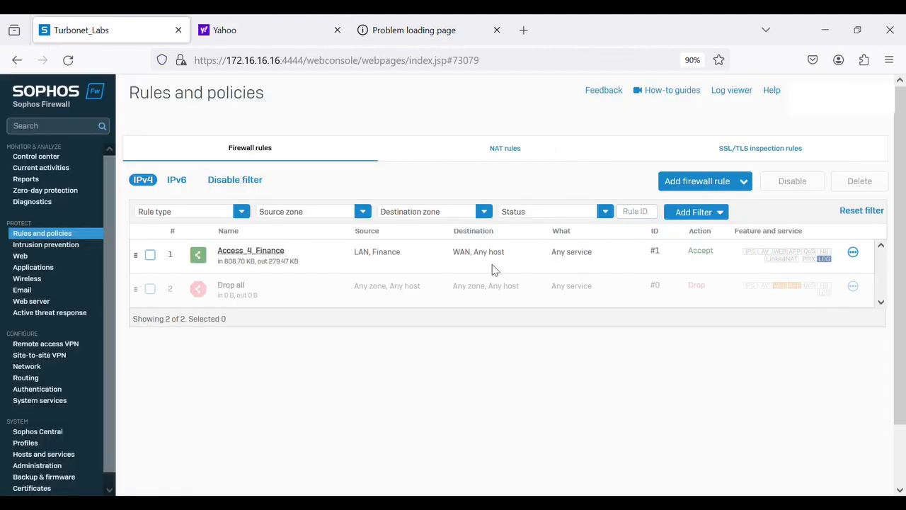